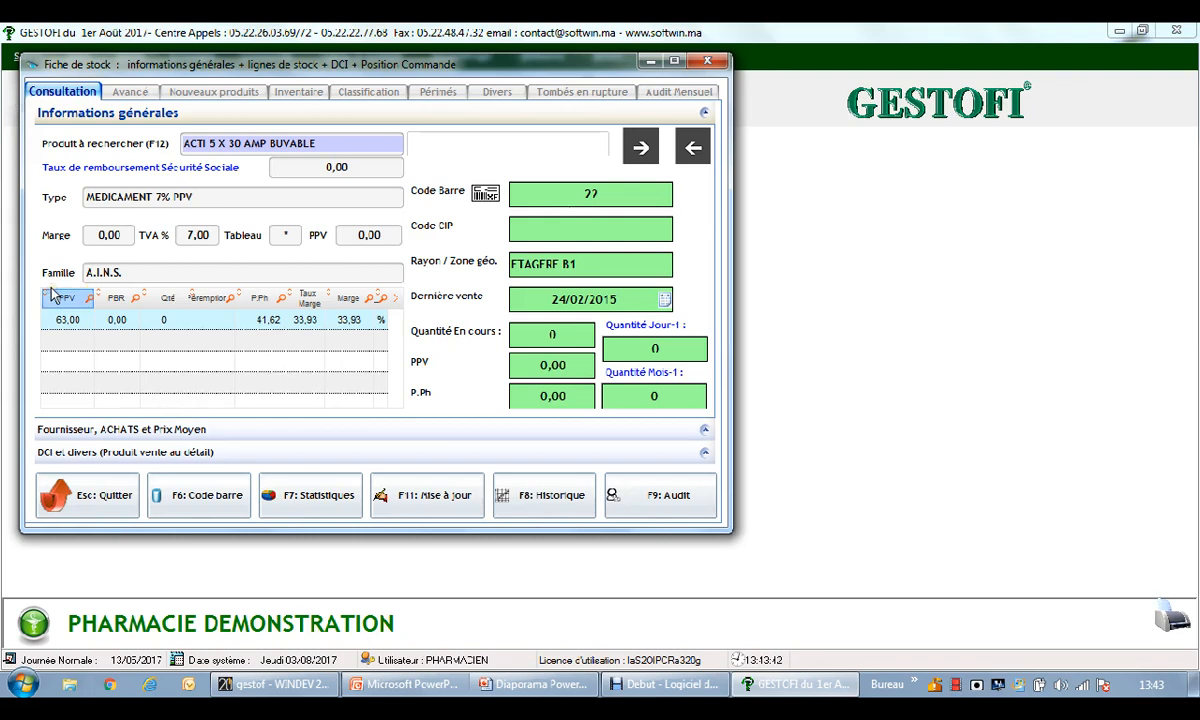
Open the update record for ENTEROGERMINA FL UNIDOSES BT10 and check the initial stock quantity in its storage analysis
{"action": "left_click", "coordinate": [463, 502]}
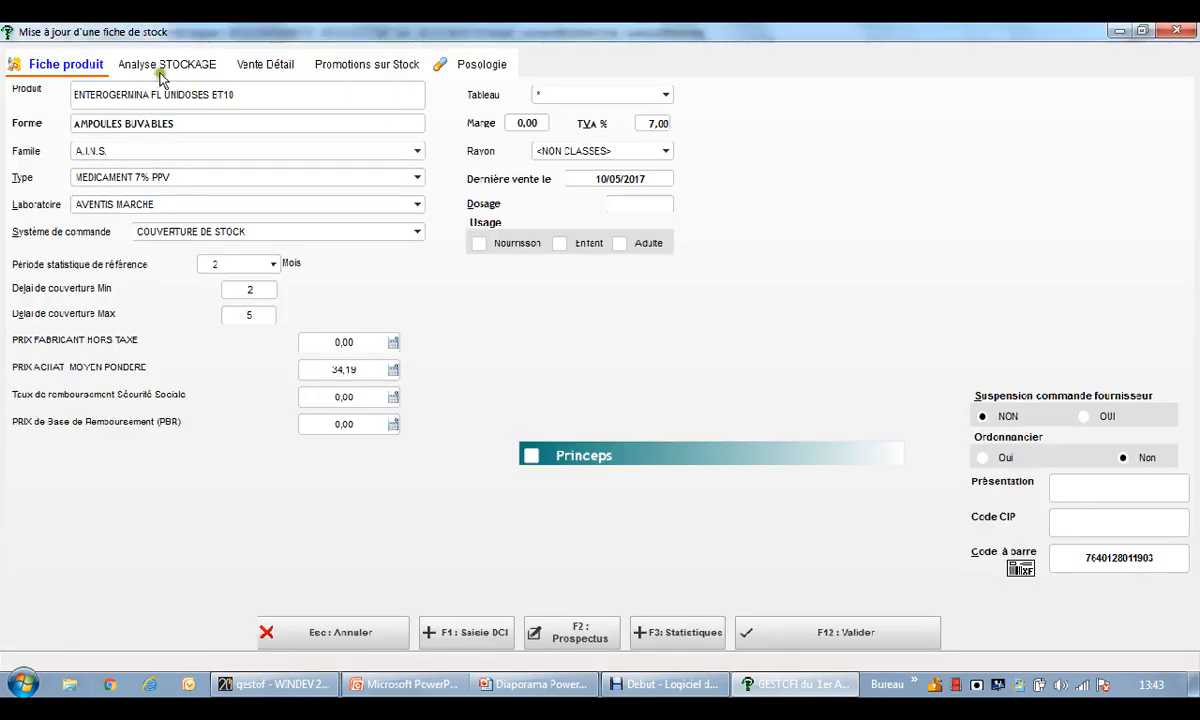
{"action": "left_click", "coordinate": [163, 68]}
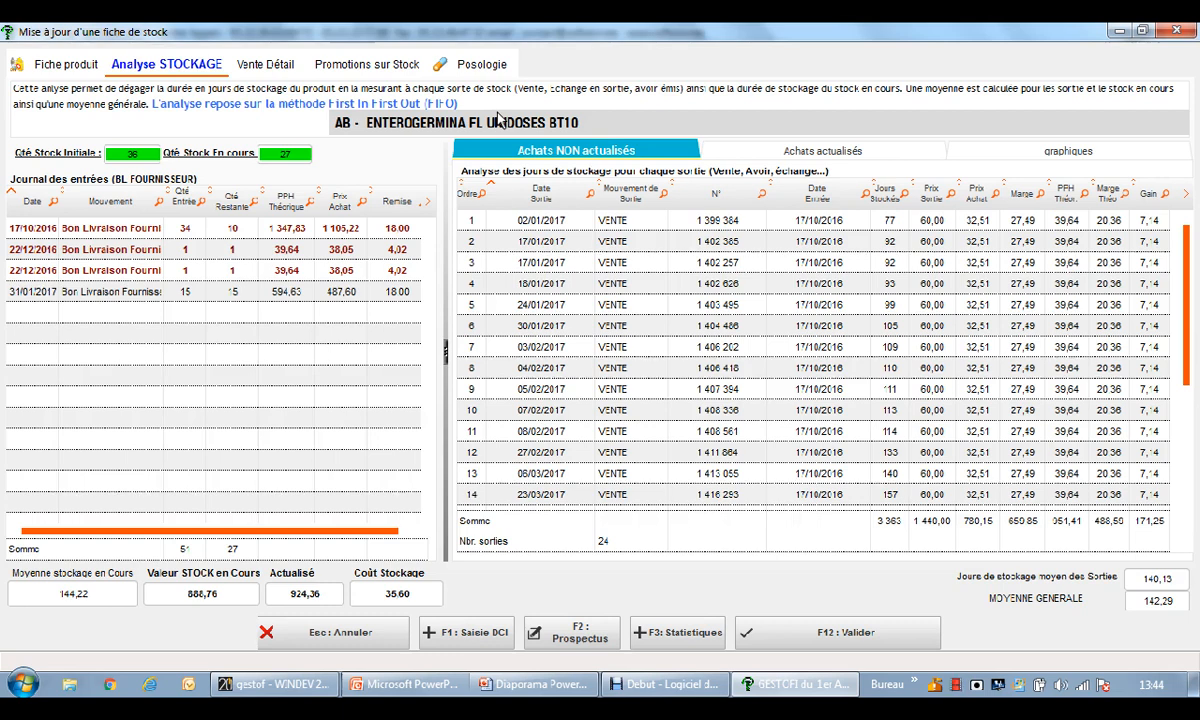
{"action": "left_click", "coordinate": [131, 152]}
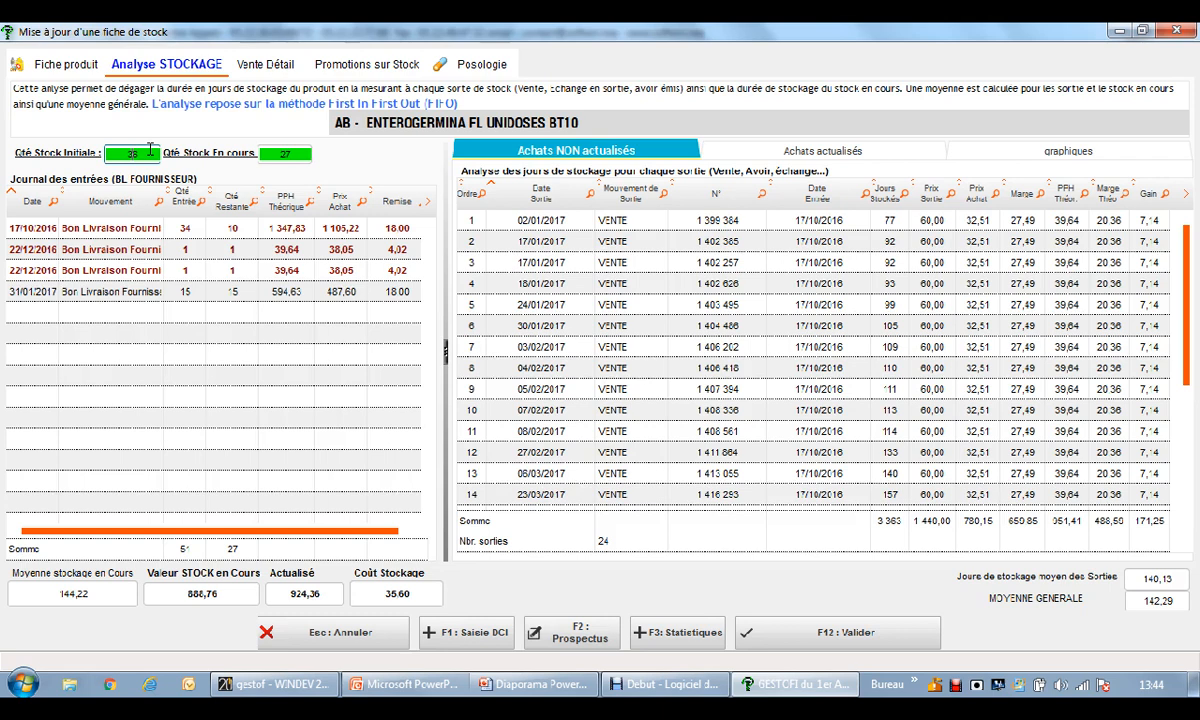
Review the dates and movements of the October and December 2016 supplier deliveries, widening the entry journal's date column
{"action": "left_click", "coordinate": [144, 226]}
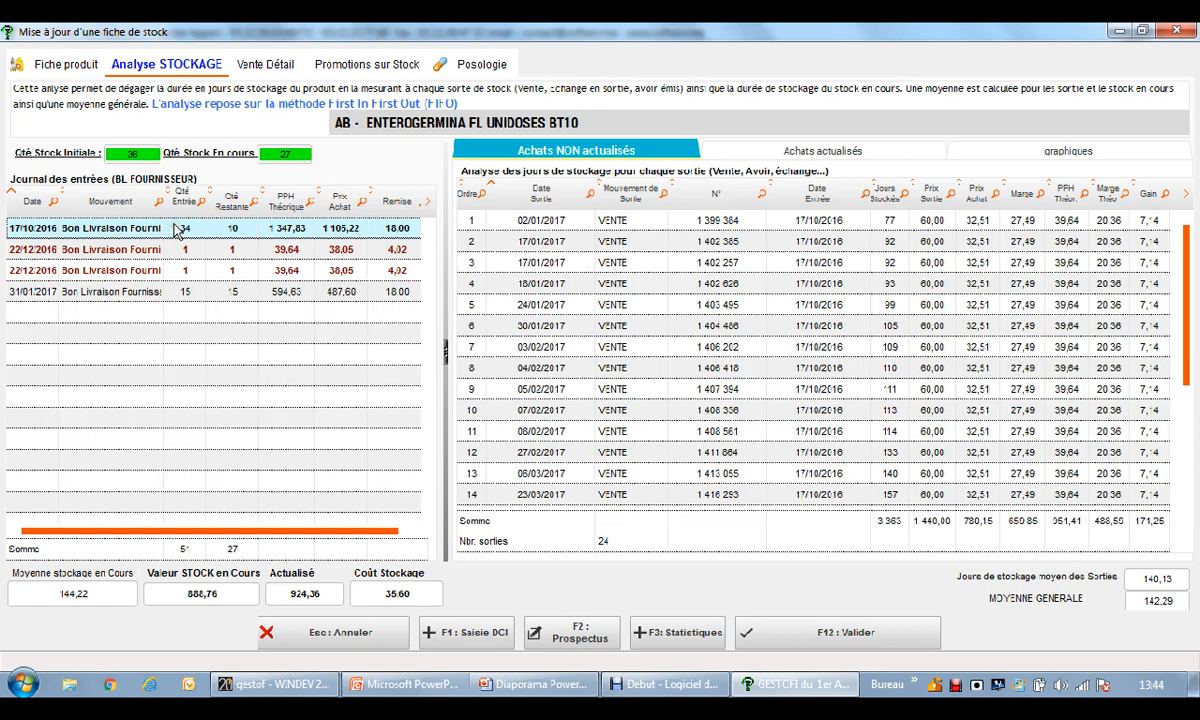
{"action": "left_click", "coordinate": [152, 252]}
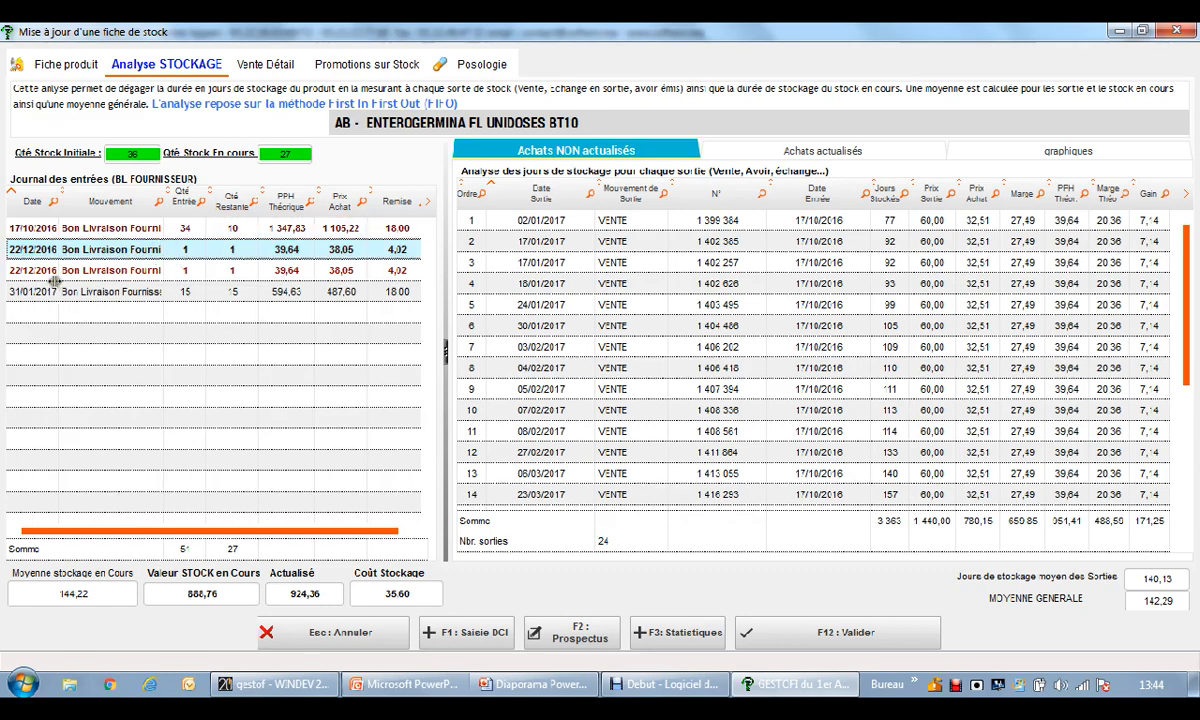
{"action": "left_click_drag", "start_coordinate": [56, 282], "coordinate": [70, 282]}
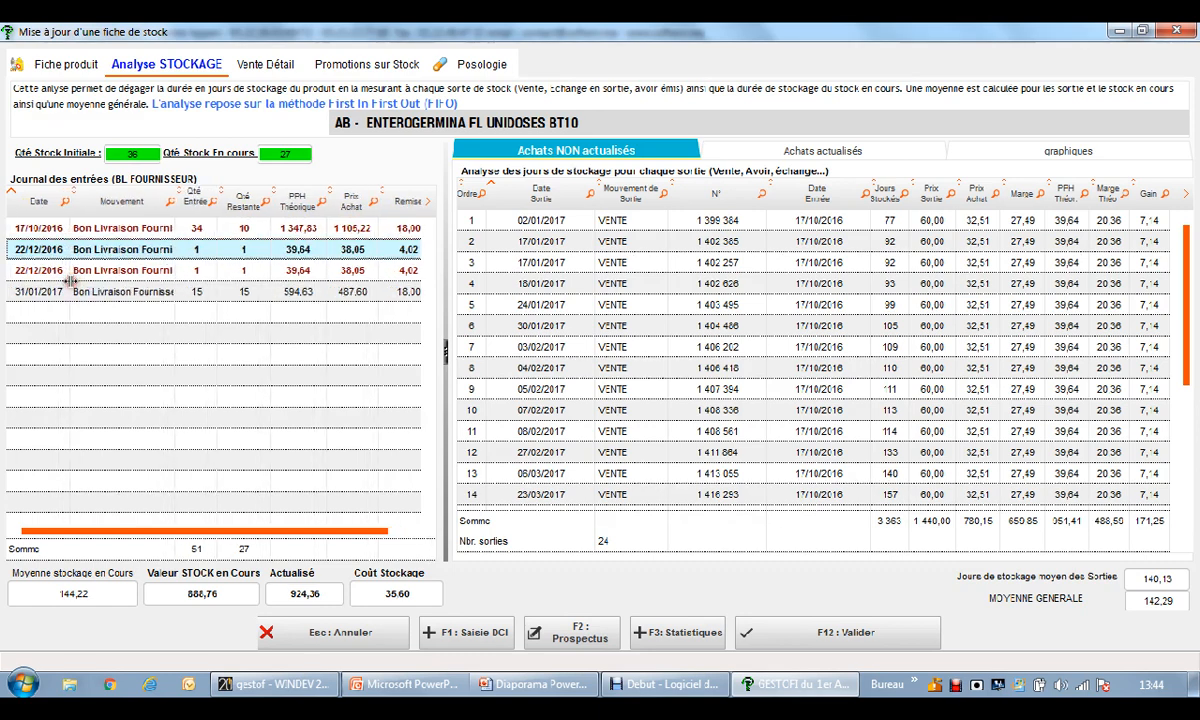
{"action": "left_click", "coordinate": [130, 251]}
{"action": "left_click", "coordinate": [137, 271]}
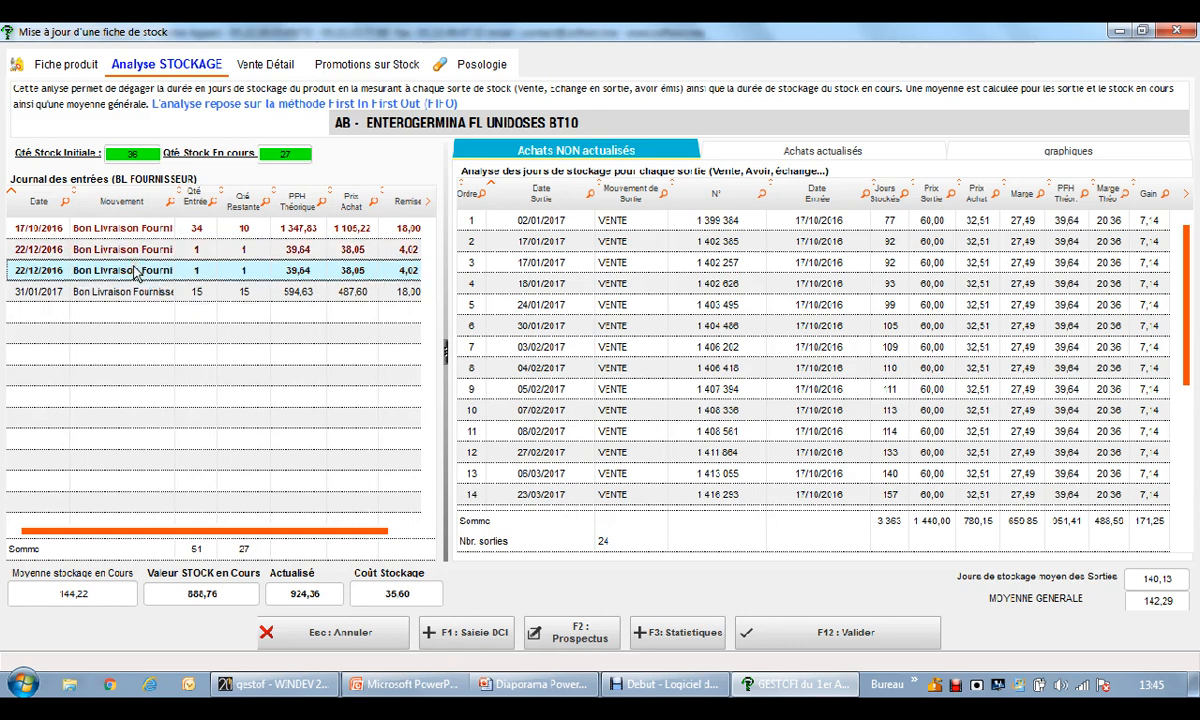
Examine the entered quantities, theoretical PPH, purchase prices and discounts of each delivery in the supplier entry journal
{"action": "left_click", "coordinate": [198, 228]}
{"action": "left_click", "coordinate": [203, 255]}
{"action": "left_click", "coordinate": [198, 268]}
{"action": "left_click", "coordinate": [203, 293]}
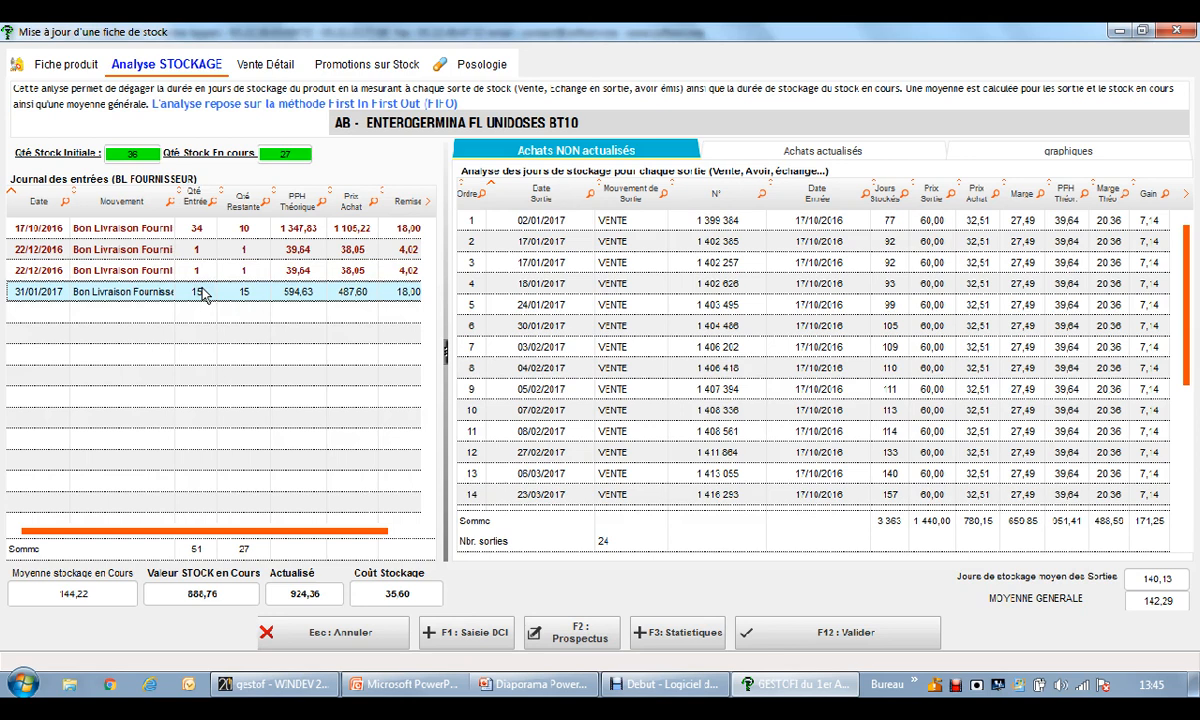
{"action": "left_click", "coordinate": [288, 228]}
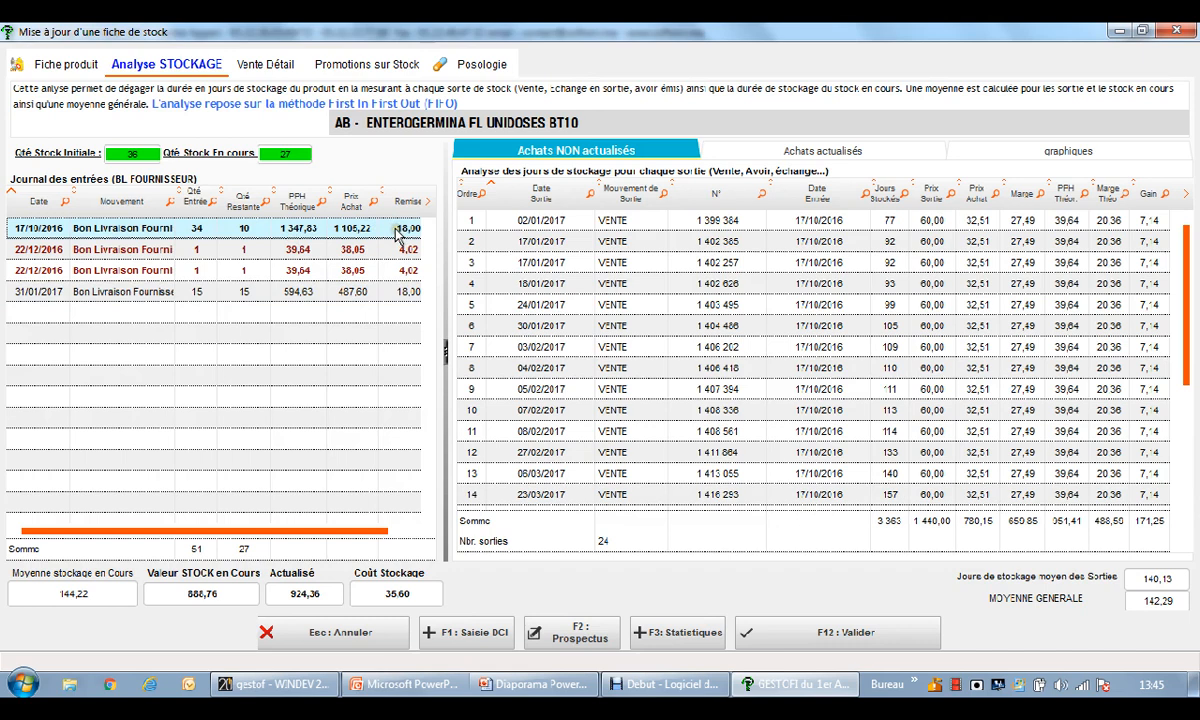
{"action": "left_click", "coordinate": [326, 248]}
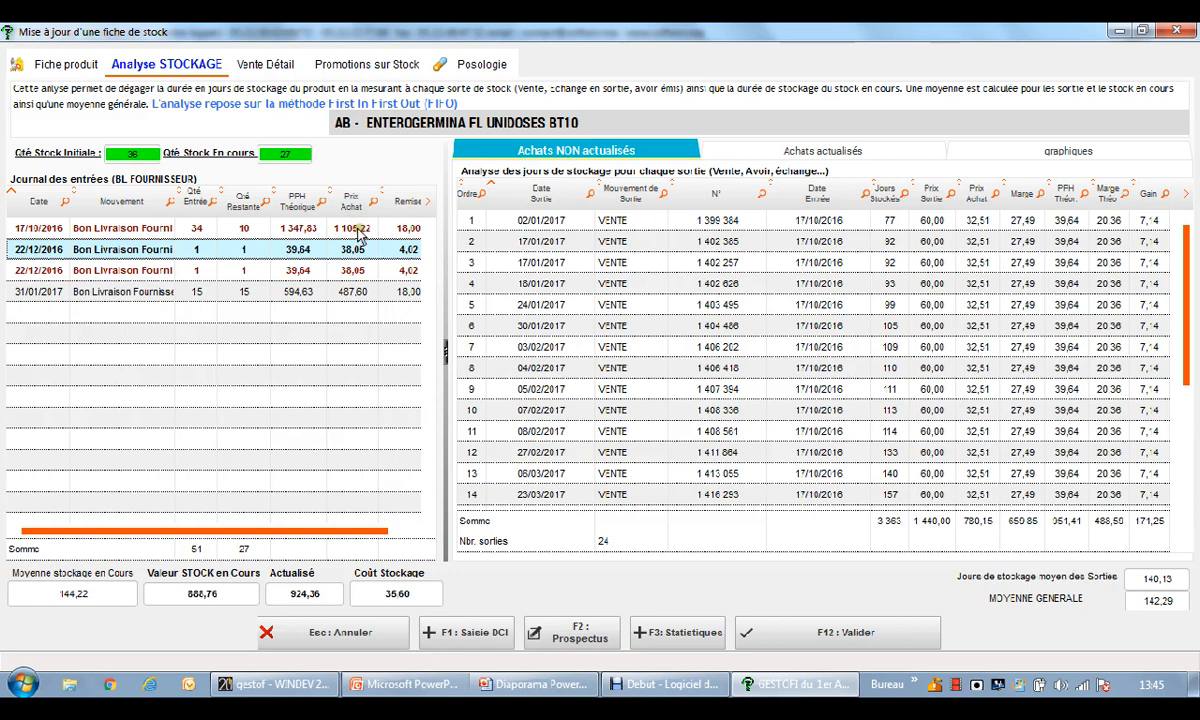
{"action": "left_click", "coordinate": [359, 229]}
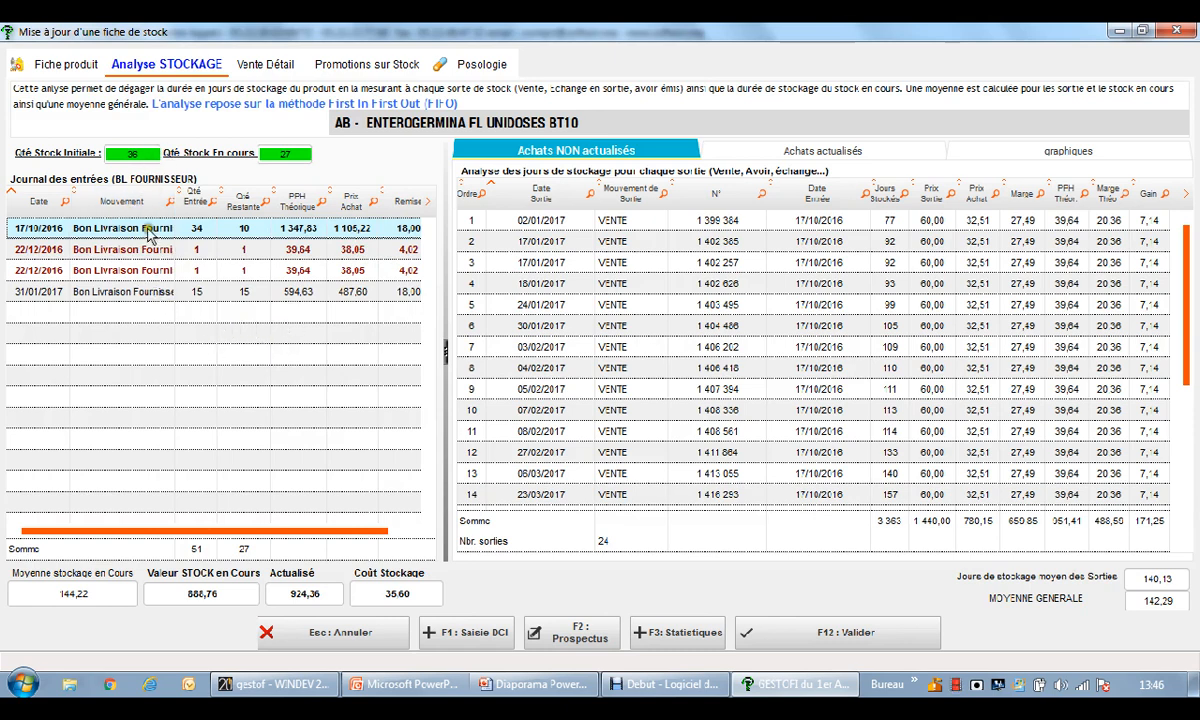
{"action": "left_click", "coordinate": [147, 292]}
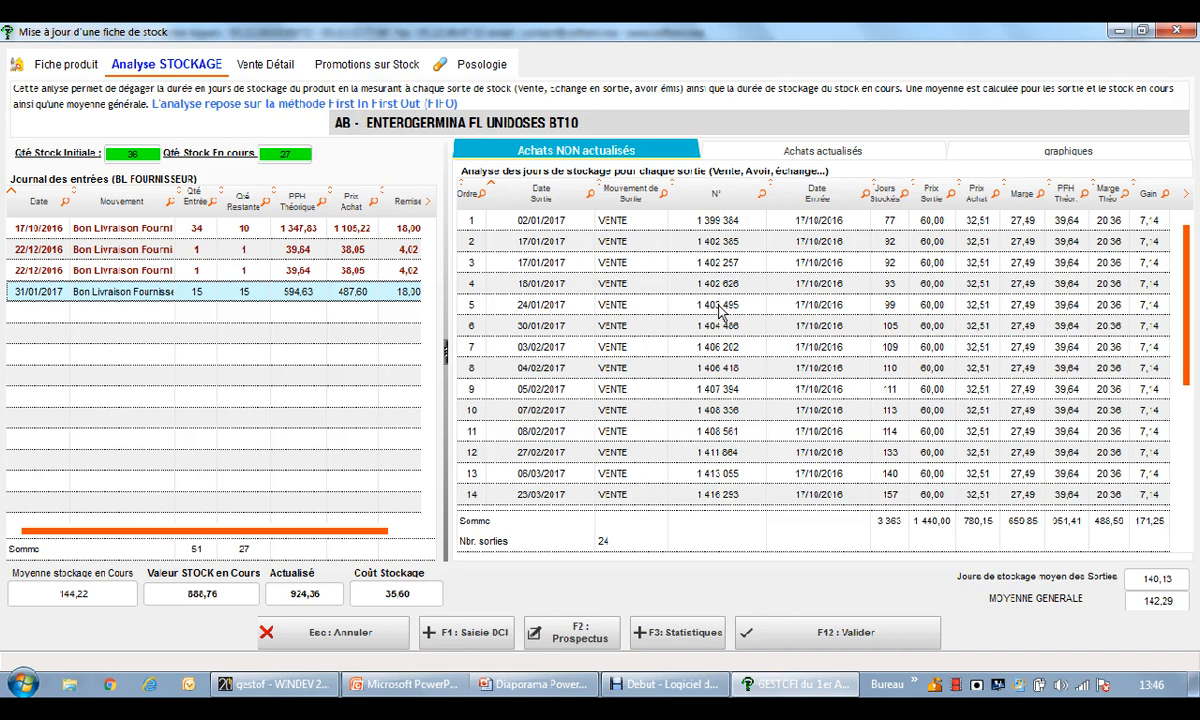
Match the first sale of 02/01/2017 to its source delivery and examine its days stored, sale price and purchase price
{"action": "left_click", "coordinate": [524, 221]}
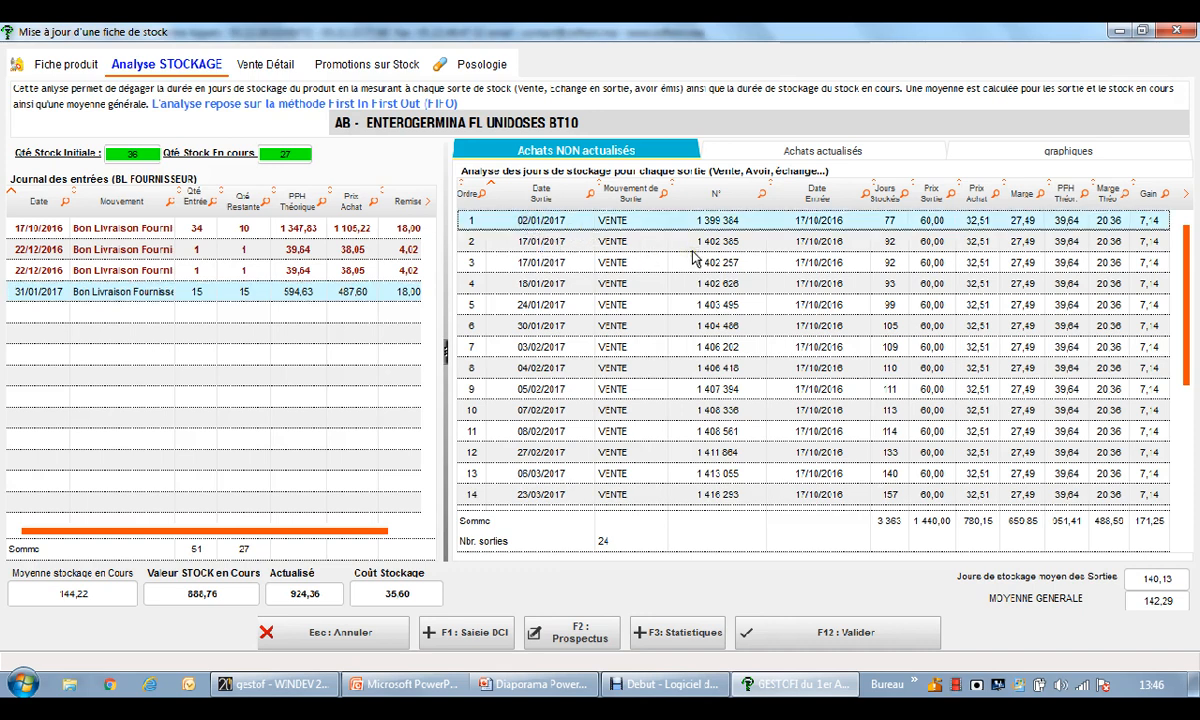
{"action": "left_click", "coordinate": [646, 224]}
{"action": "left_click", "coordinate": [240, 226]}
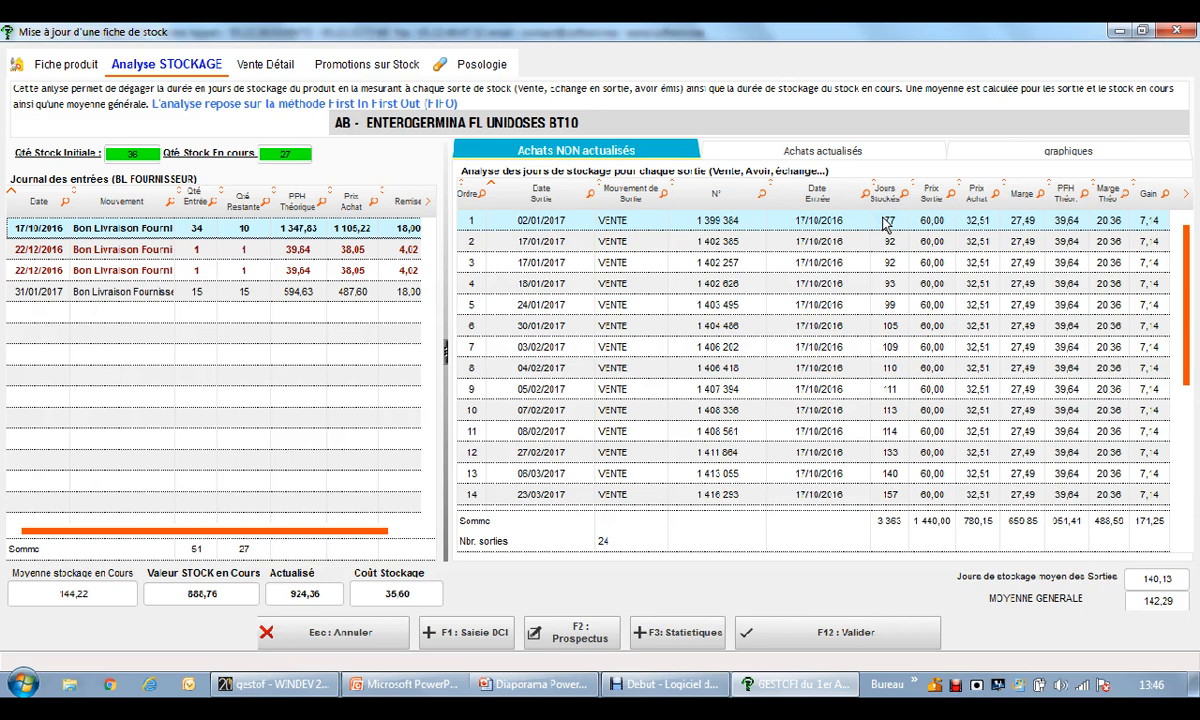
{"action": "left_click", "coordinate": [936, 221]}
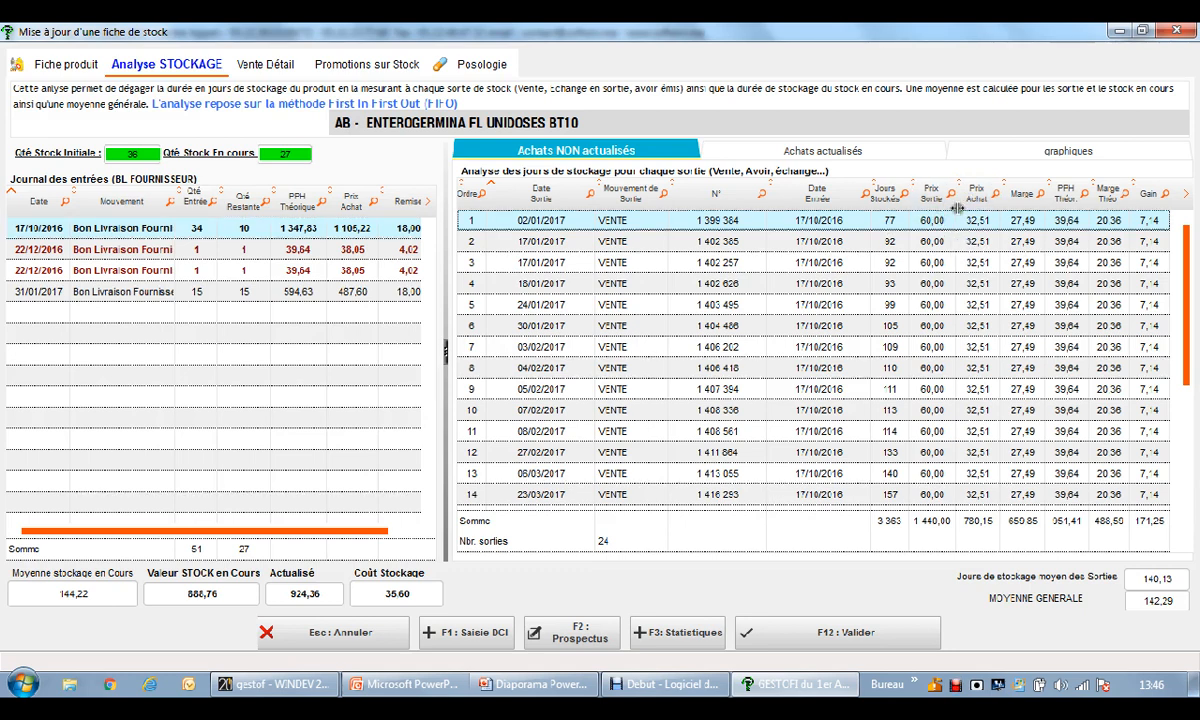
{"action": "left_click", "coordinate": [822, 220]}
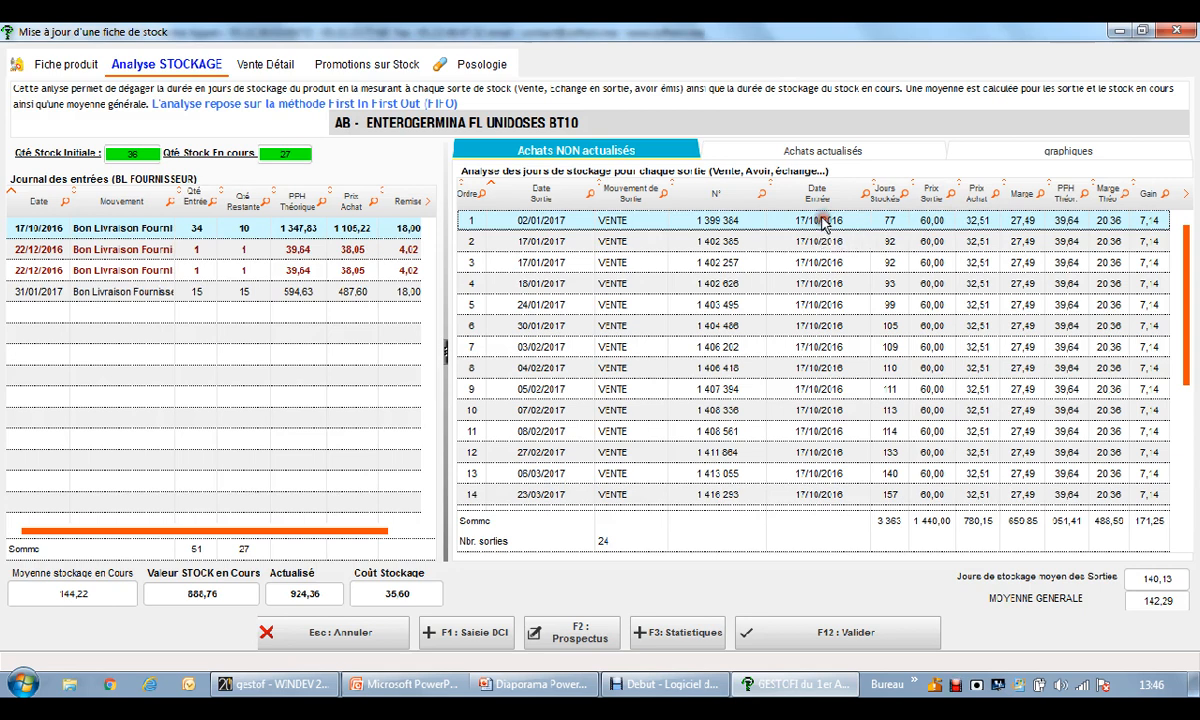
{"action": "left_click", "coordinate": [998, 220]}
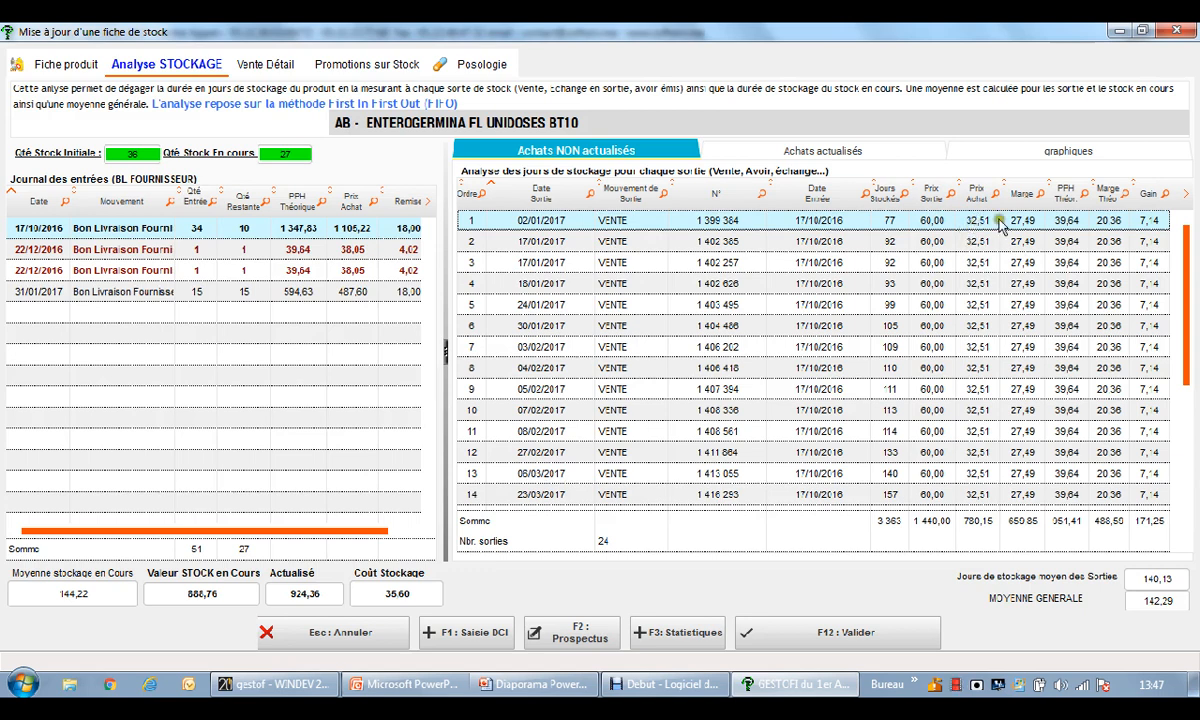
Examine the theoretical PPH and margin of the first sales, and continue through the list to the last sale, 10/05/2017
{"action": "left_click", "coordinate": [1068, 221]}
{"action": "left_click", "coordinate": [1074, 240]}
{"action": "left_click", "coordinate": [1105, 266]}
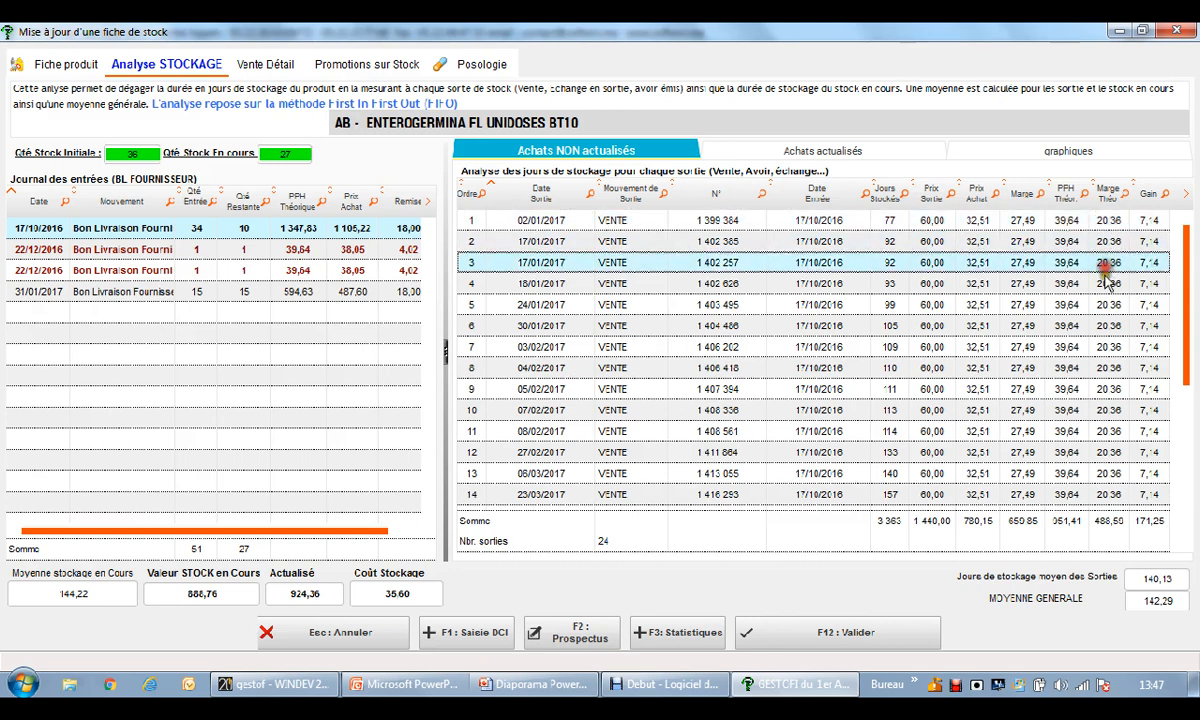
{"action": "left_click", "coordinate": [1033, 280]}
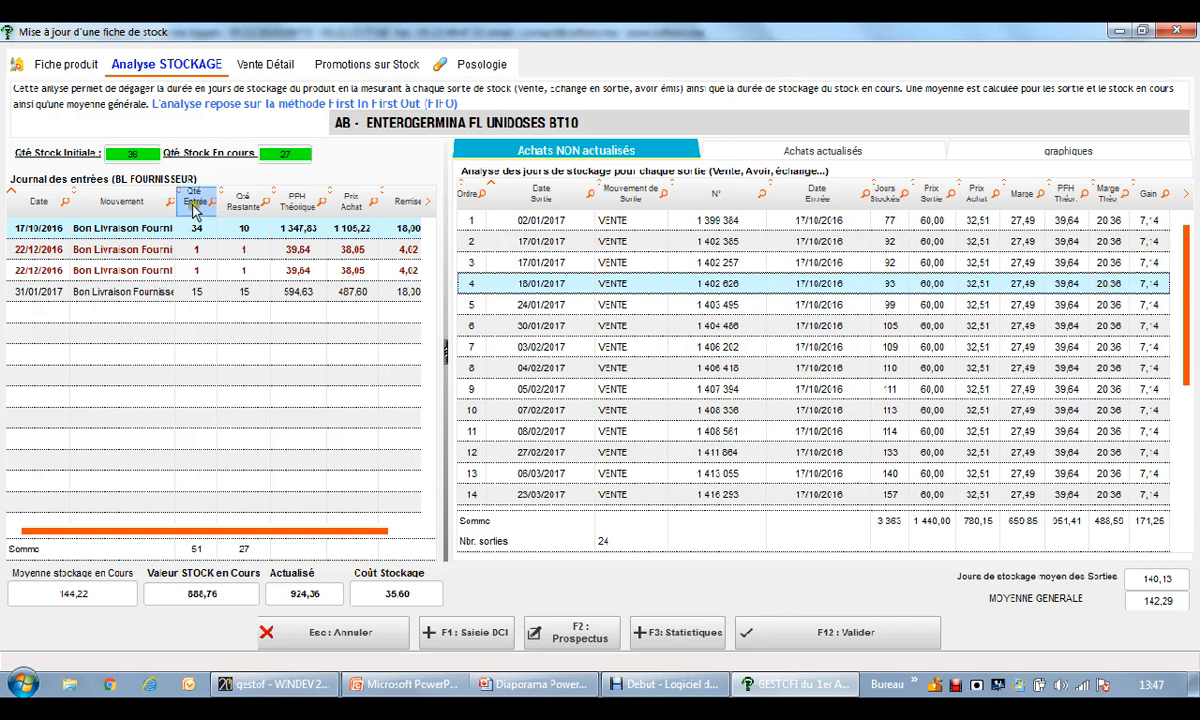
{"action": "scroll", "coordinate": [617, 391], "scroll_direction": "down", "scroll_amount": 1}
{"action": "scroll", "coordinate": [617, 391], "scroll_direction": "down", "scroll_amount": 3}
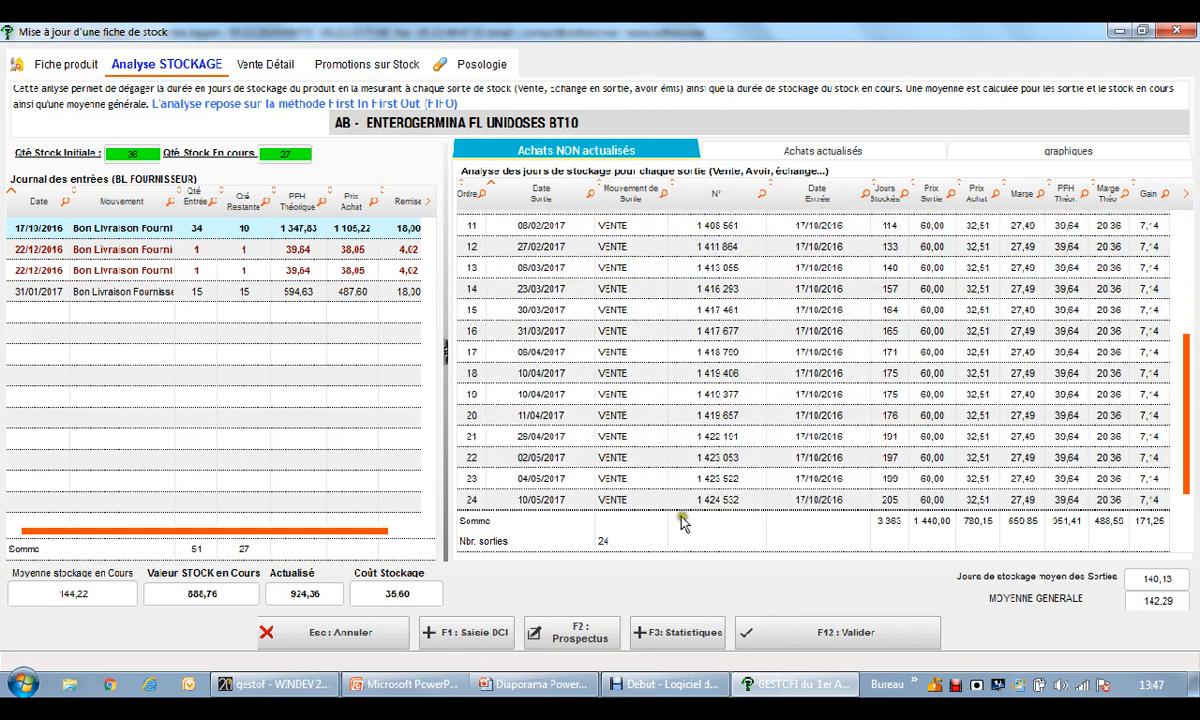
{"action": "left_click", "coordinate": [720, 502]}
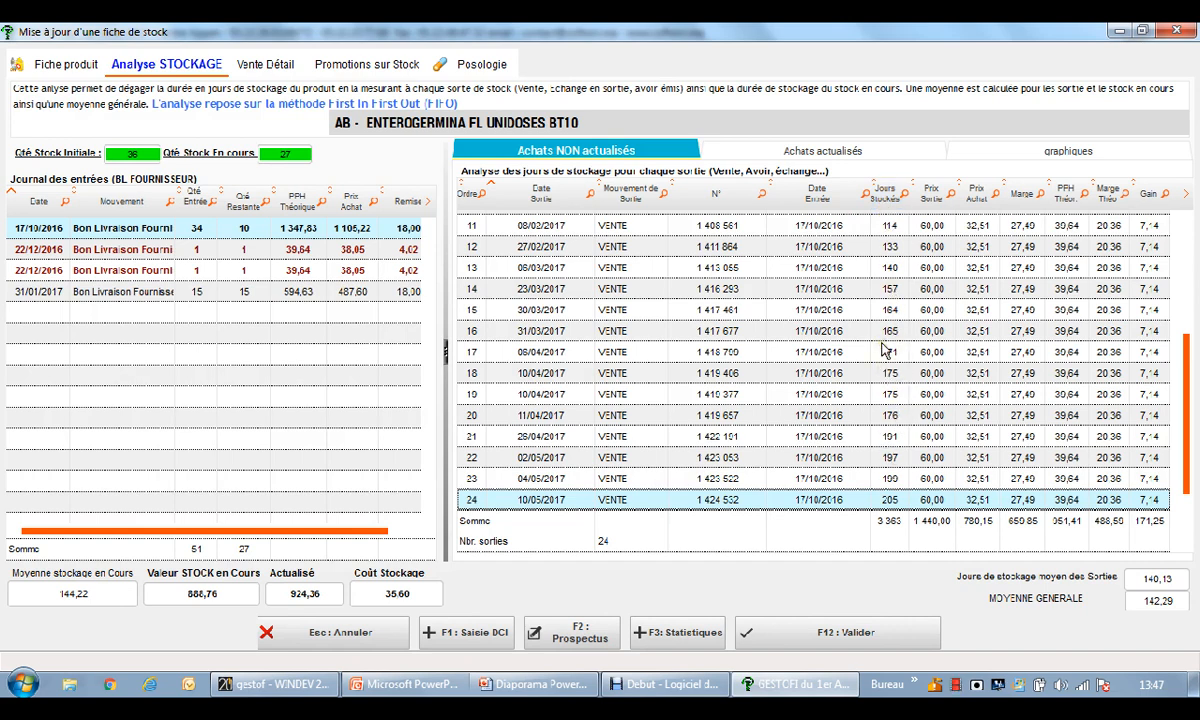
Display the storage-days graph and read the bars for the earliest January sales and the last sale, 10/05/2017
{"action": "left_click", "coordinate": [1047, 152]}
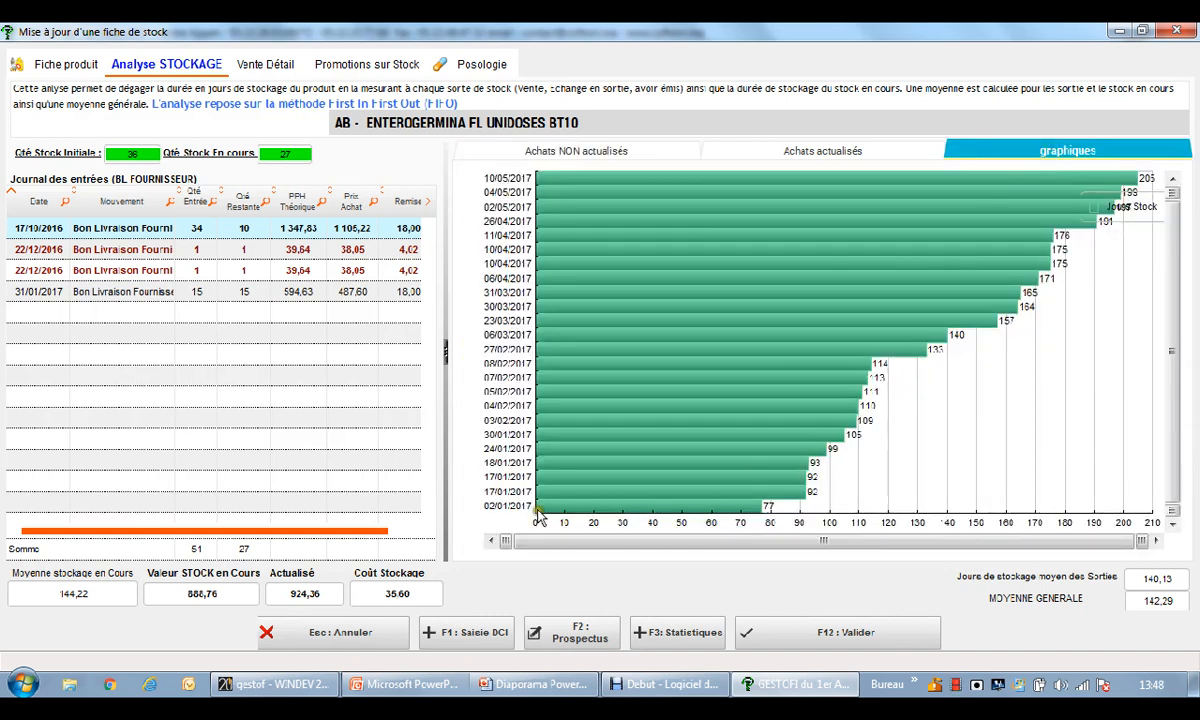
{"action": "mouse_move", "coordinate": [540, 507]}
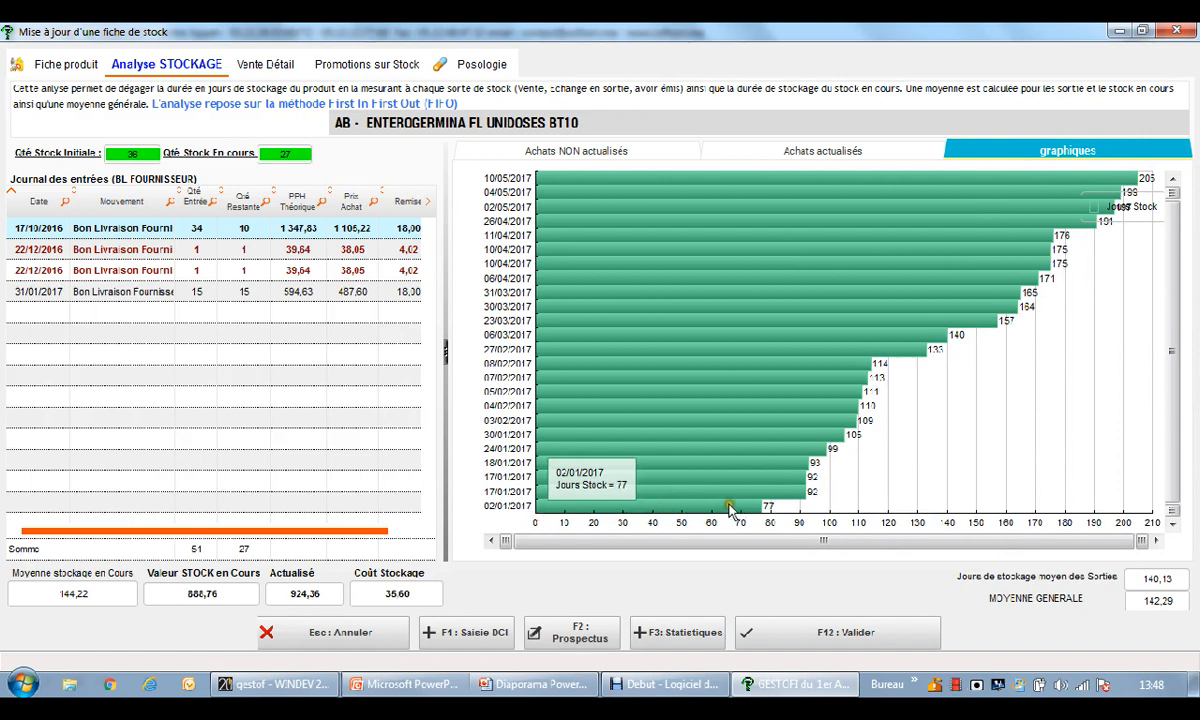
{"action": "mouse_move", "coordinate": [770, 508]}
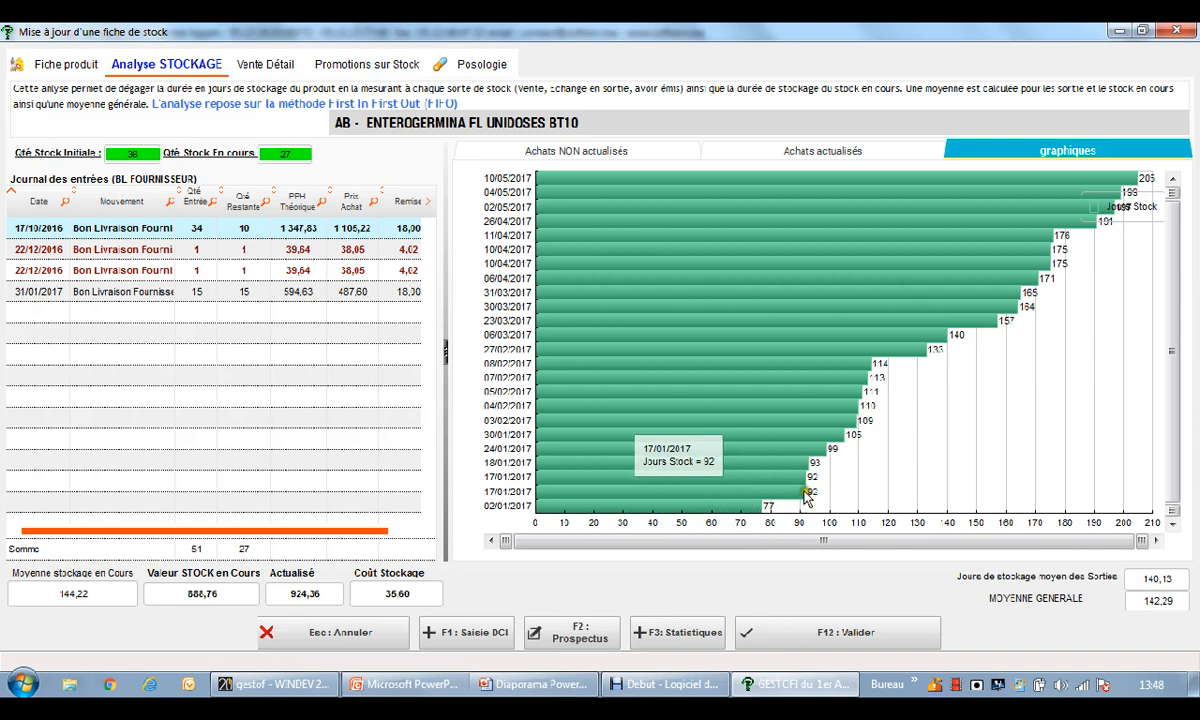
{"action": "mouse_move", "coordinate": [810, 476]}
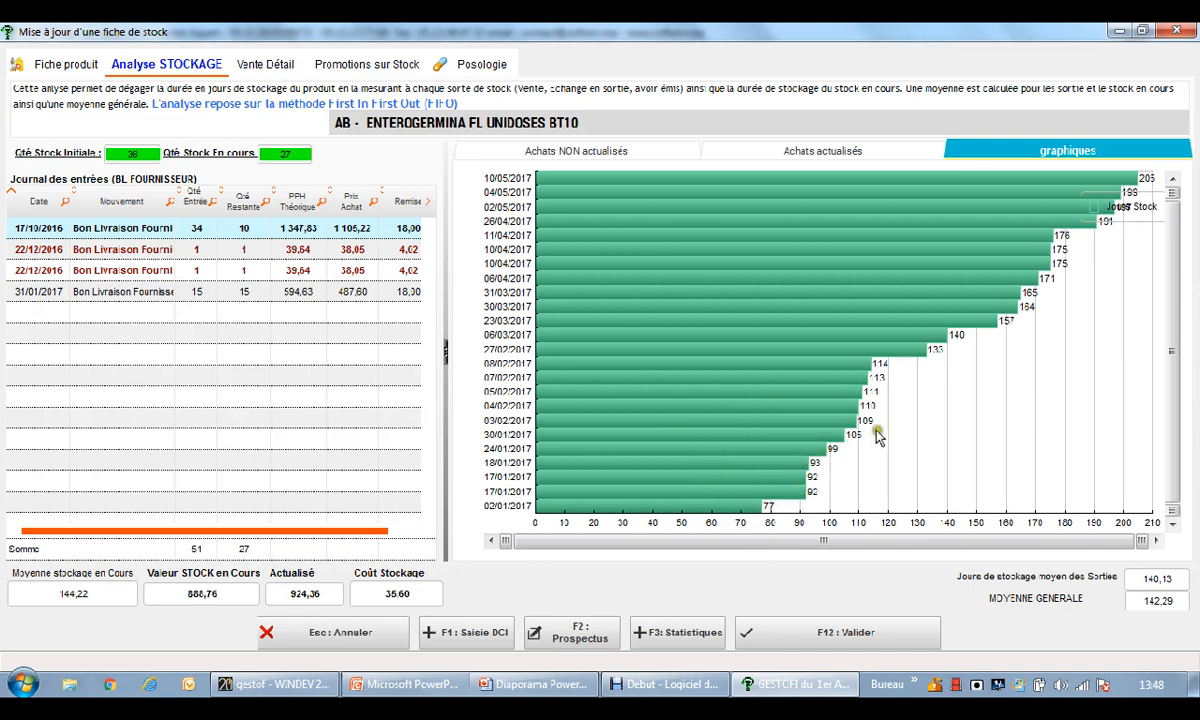
{"action": "mouse_move", "coordinate": [1052, 191]}
{"action": "mouse_move", "coordinate": [650, 182]}
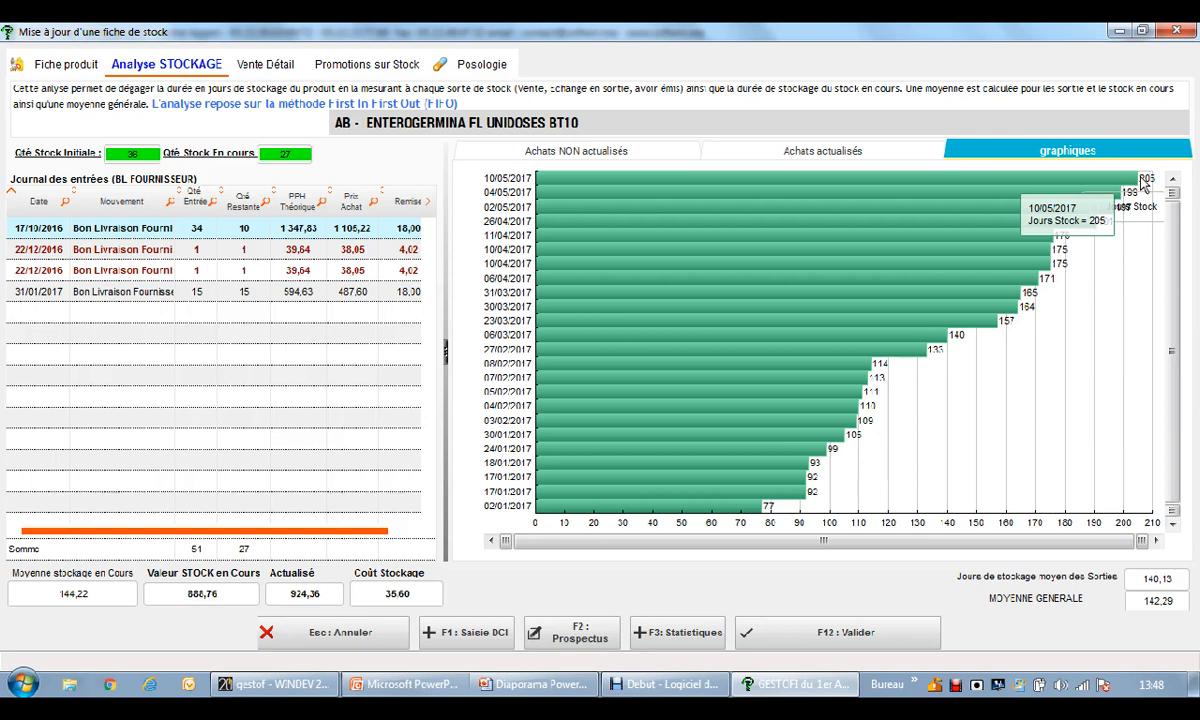
Compare the non-discounted purchases analysis with the discounted one, checking the discount rate and the first sale's purchase price and margin
{"action": "left_click", "coordinate": [614, 158]}
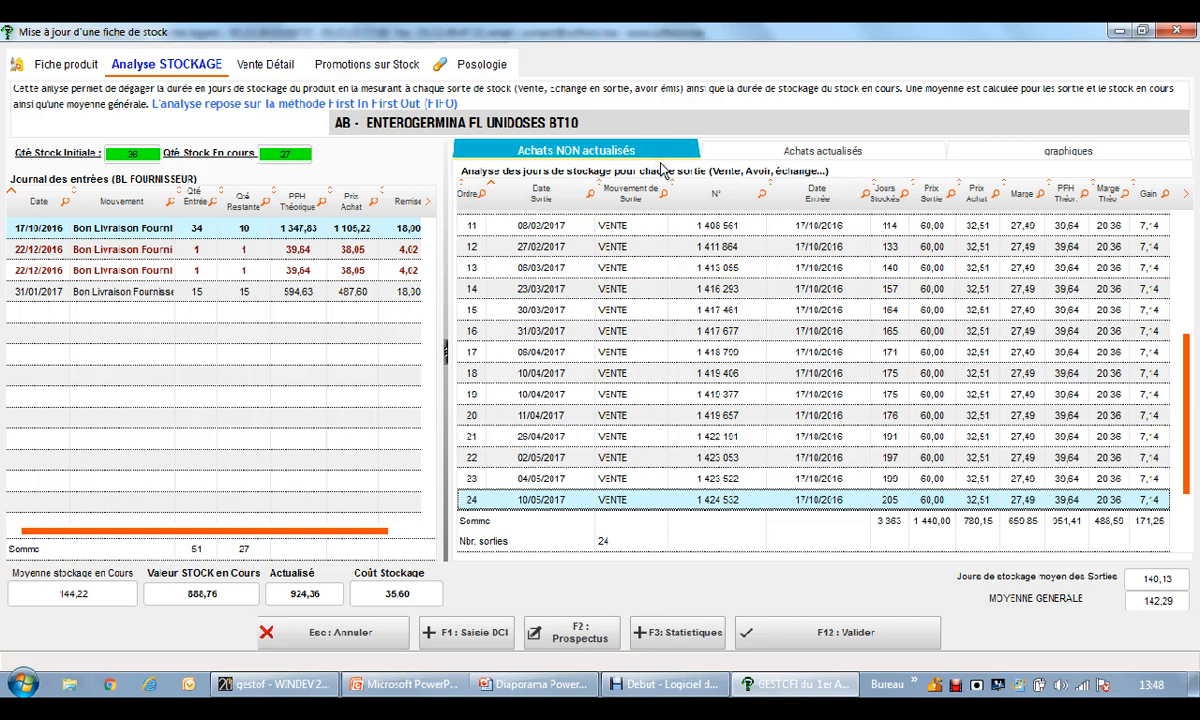
{"action": "left_click", "coordinate": [734, 153]}
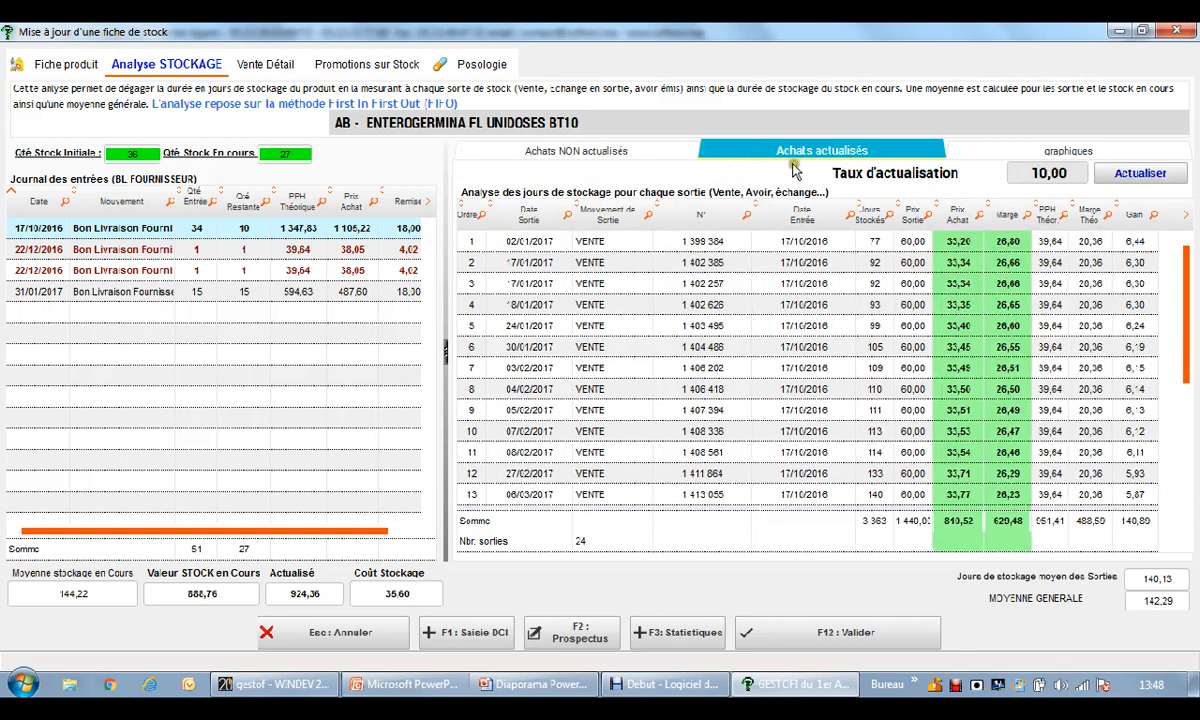
{"action": "left_click", "coordinate": [1015, 173]}
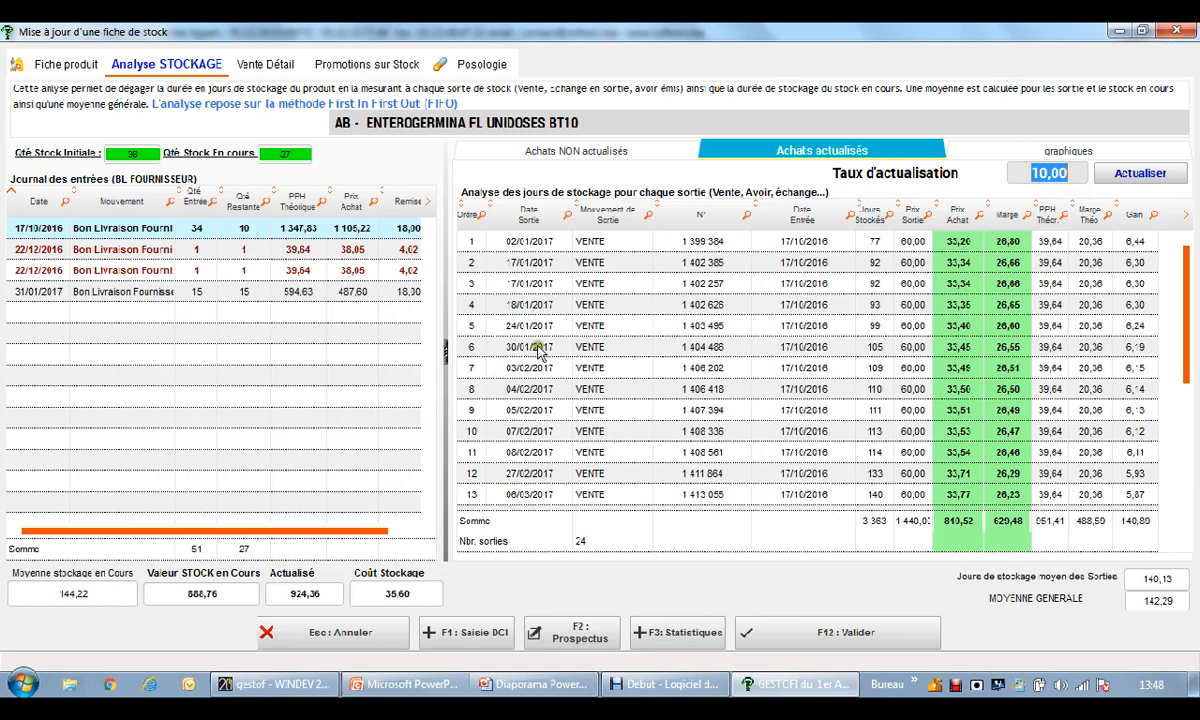
{"action": "left_click", "coordinate": [705, 242]}
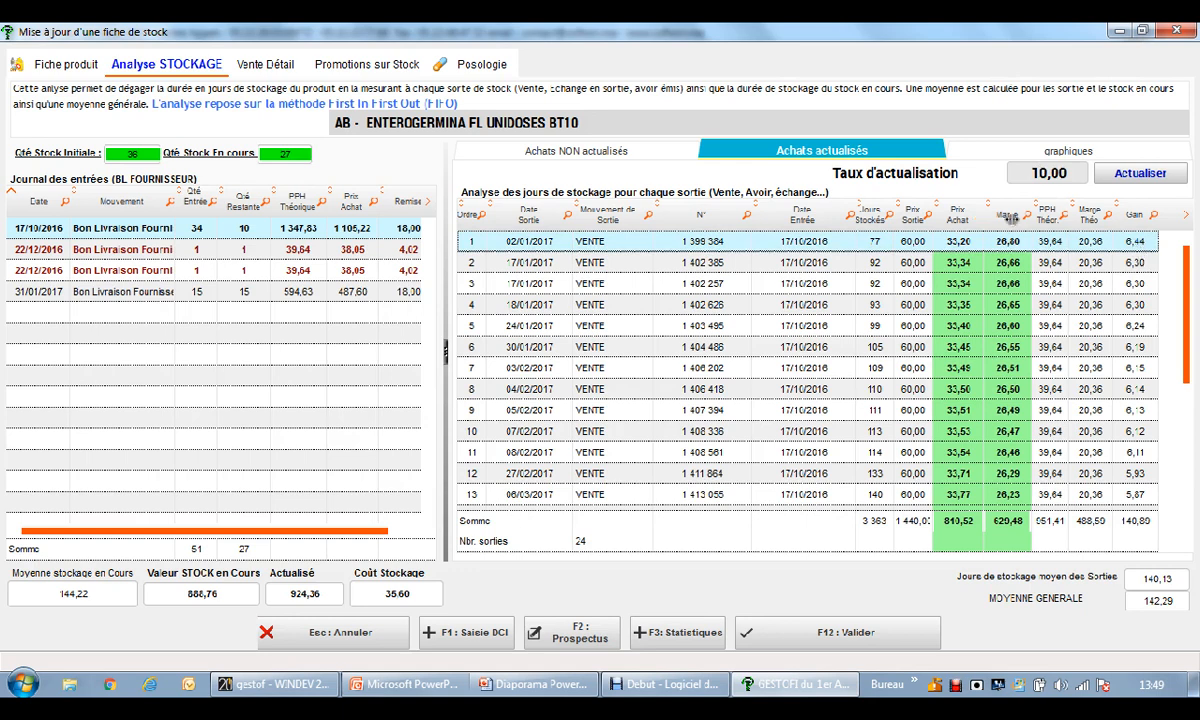
{"action": "left_click", "coordinate": [686, 149]}
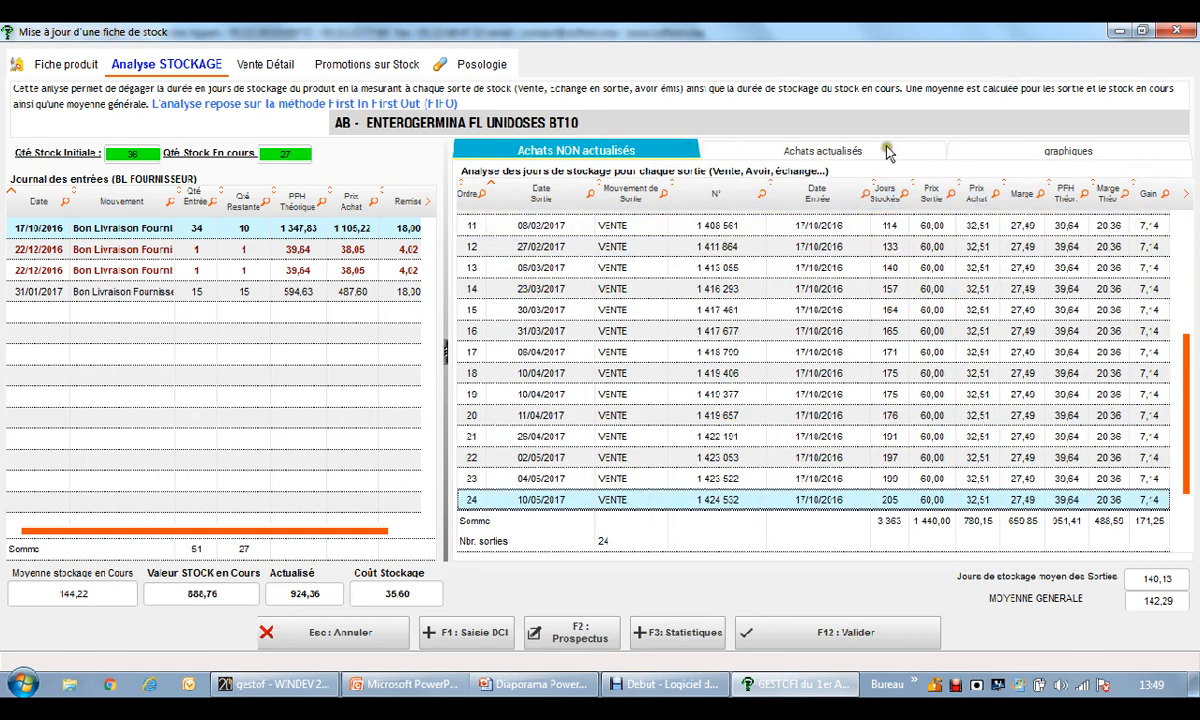
{"action": "left_click", "coordinate": [830, 148]}
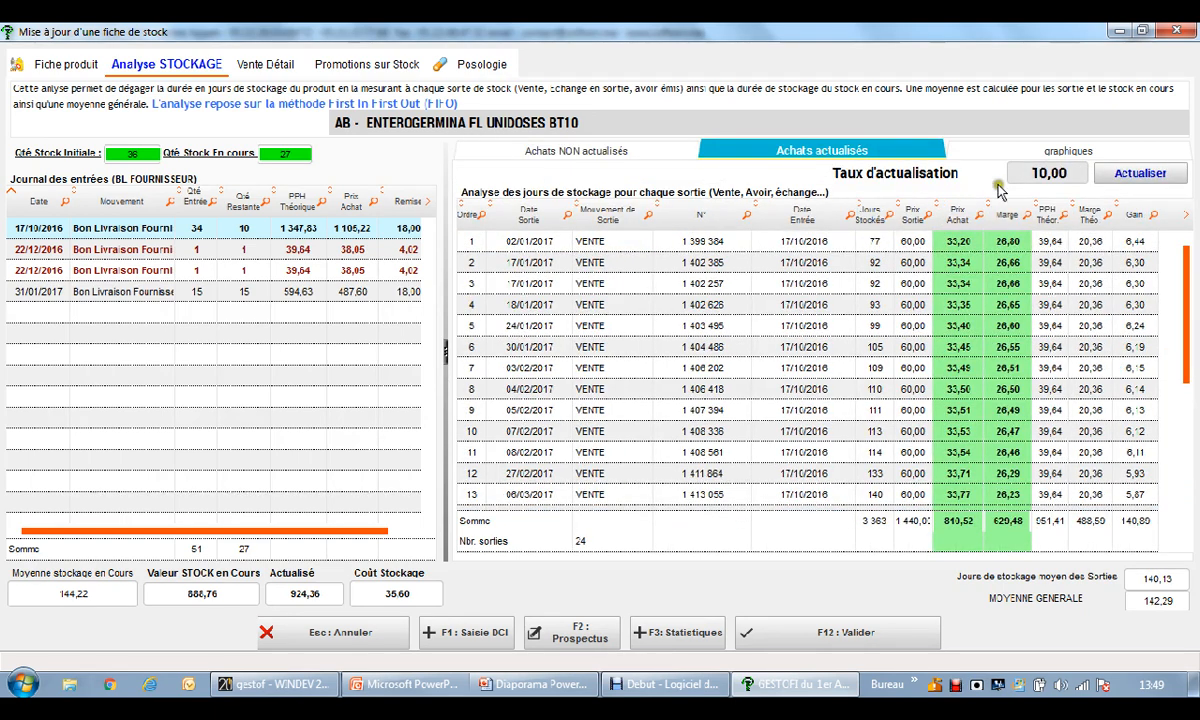
Set the discount rate (Taux d'actualisation) to 5 and recalculate the discounted purchases
{"action": "left_click", "coordinate": [1064, 175]}
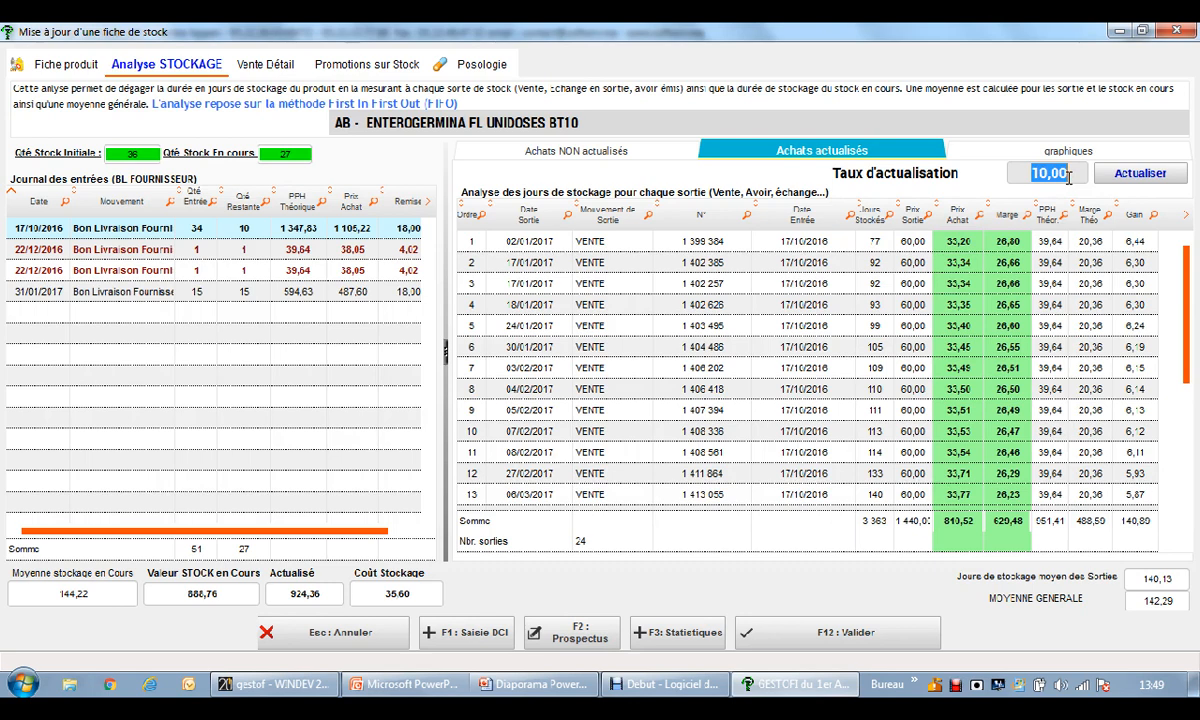
{"action": "type", "text": "5"}
{"action": "key", "text": "Tab"}
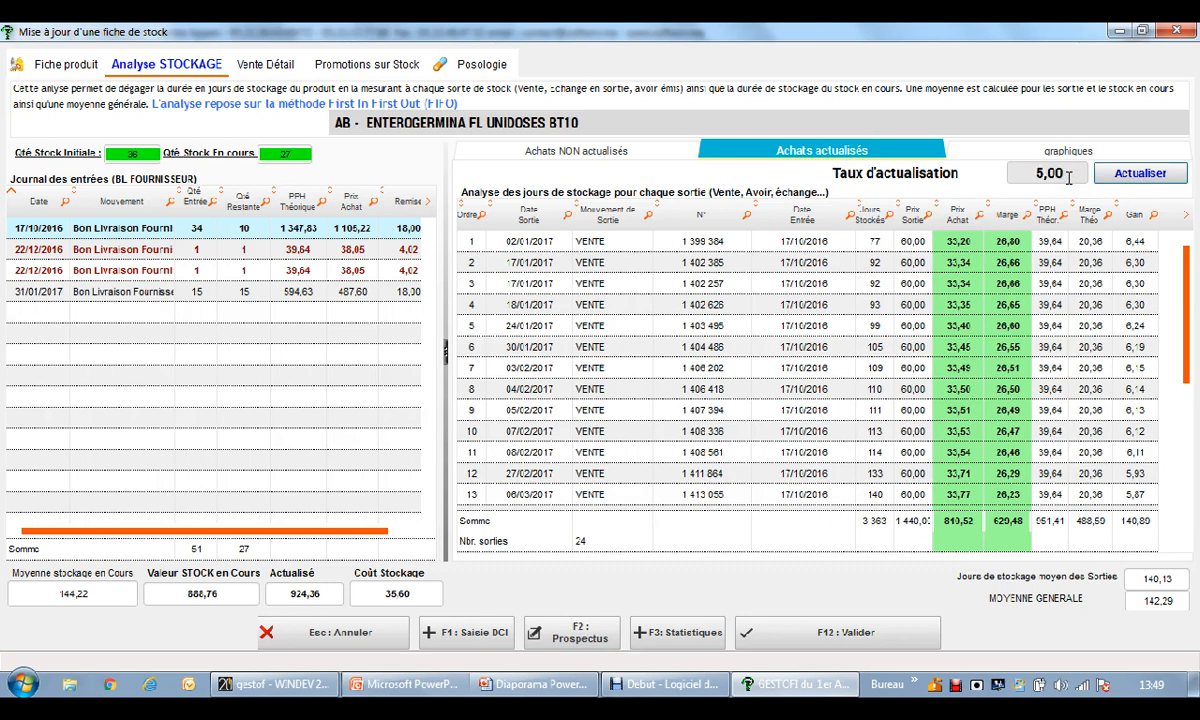
{"action": "left_click", "coordinate": [1120, 174]}
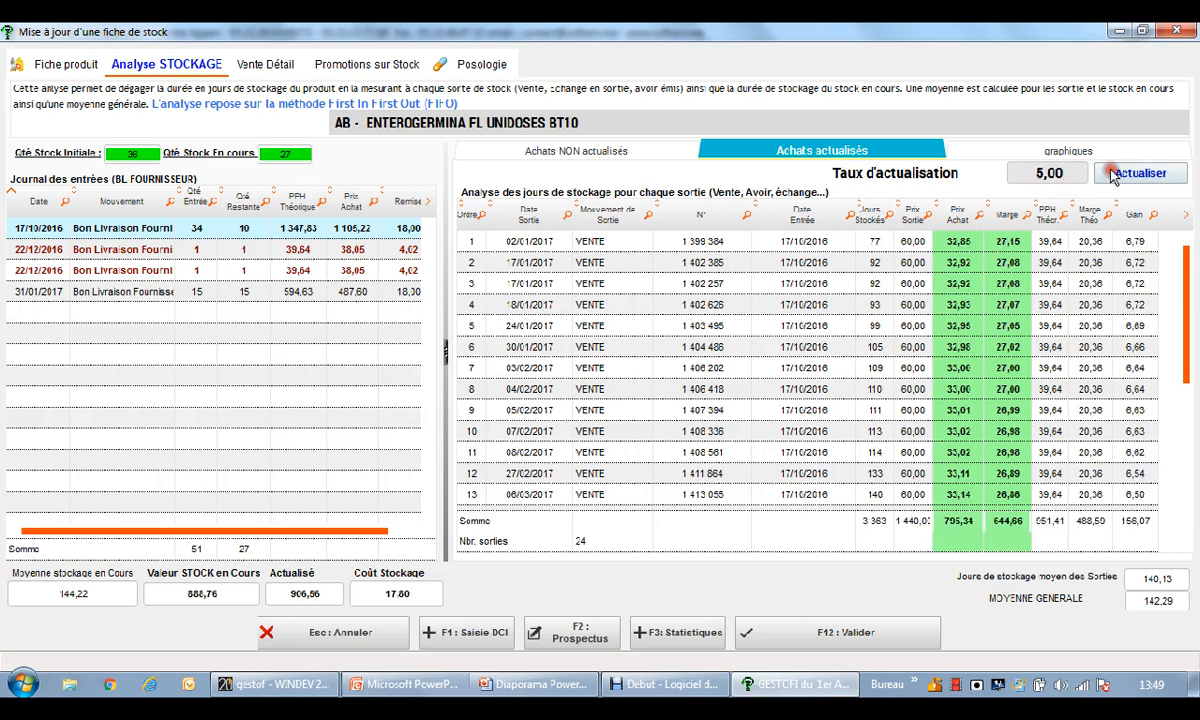
Check the first sale's gain, set the discount rate (Taux d'actualisation) to 15 and recalculate the discounted purchases
{"action": "left_click", "coordinate": [1128, 241]}
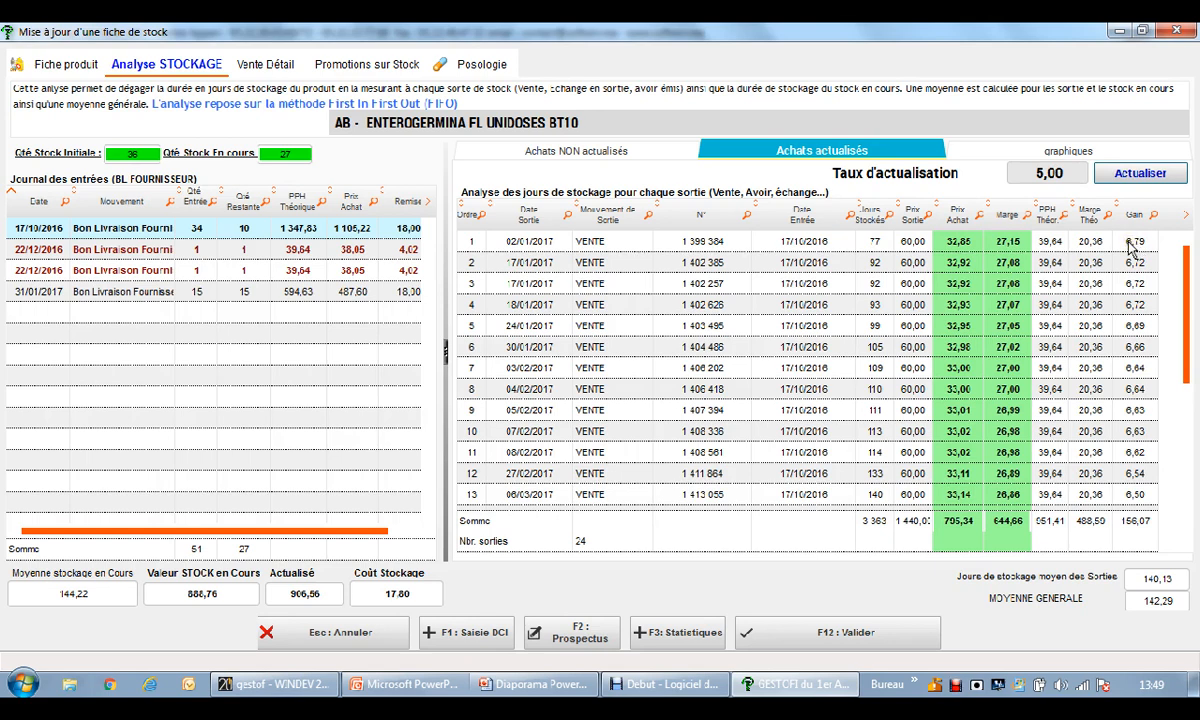
{"action": "left_click", "coordinate": [1064, 176]}
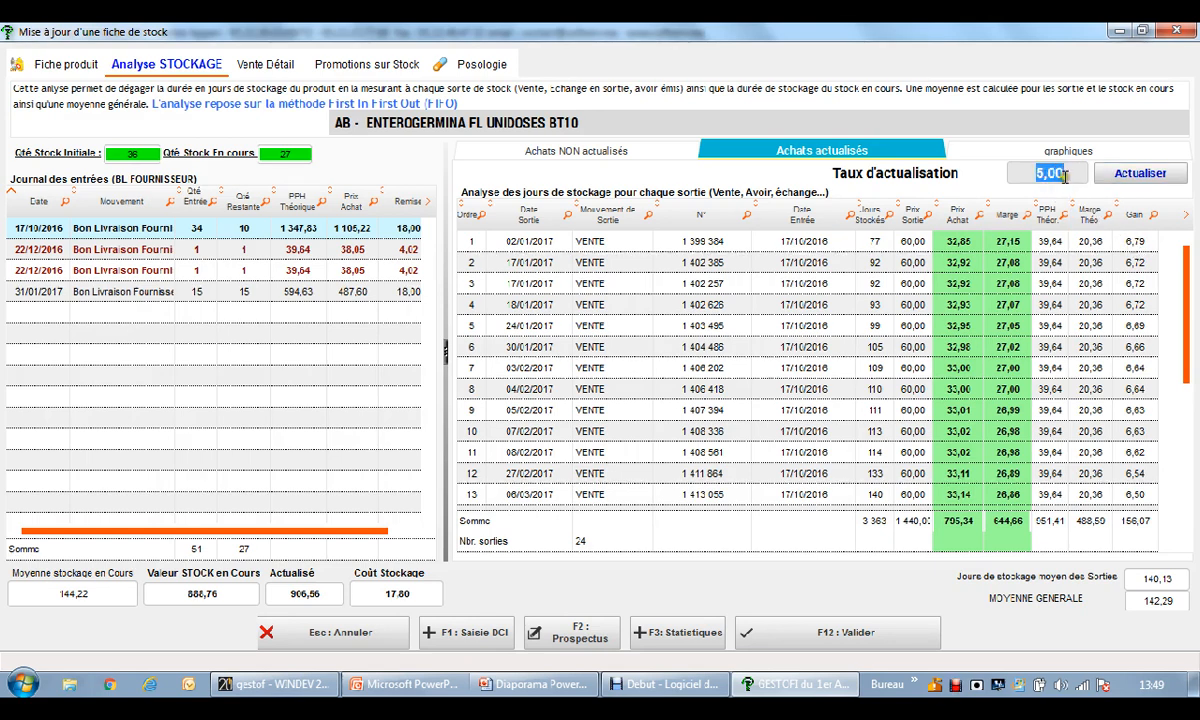
{"action": "type", "text": "15"}
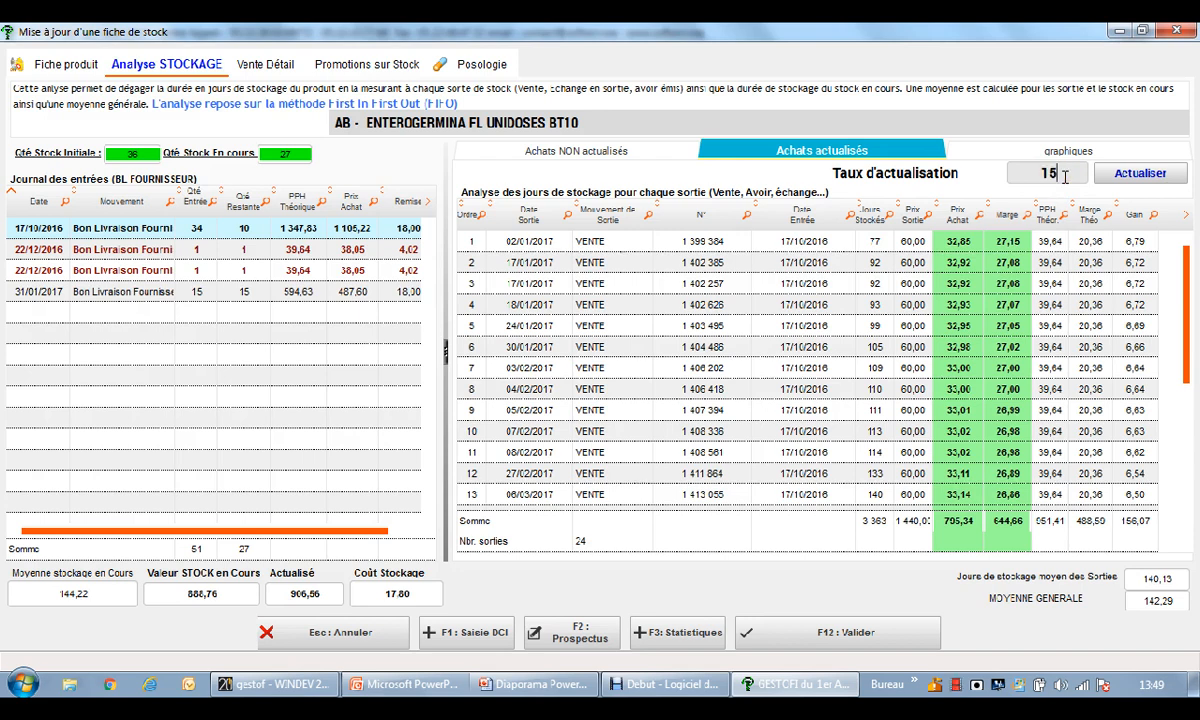
{"action": "left_click", "coordinate": [1118, 175]}
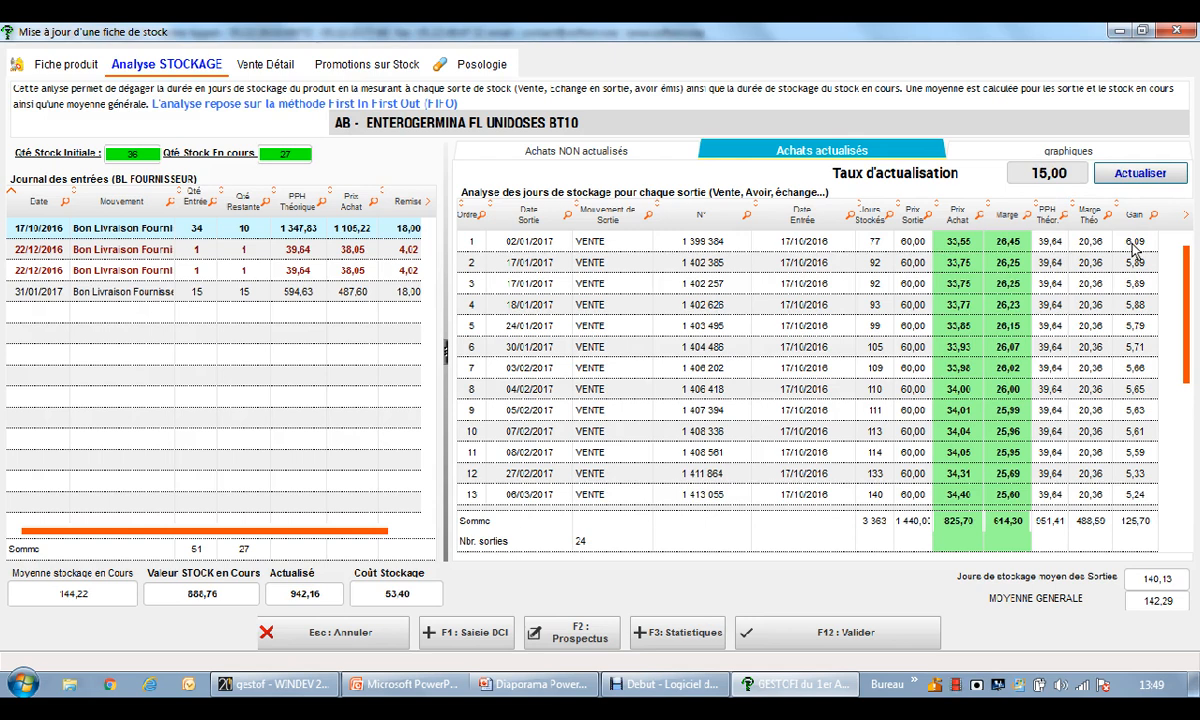
Set the discount rate (Taux d'actualisation) to 10 and recalculate the discounted purchases
{"action": "left_click", "coordinate": [1050, 174]}
{"action": "type", "text": "10"}
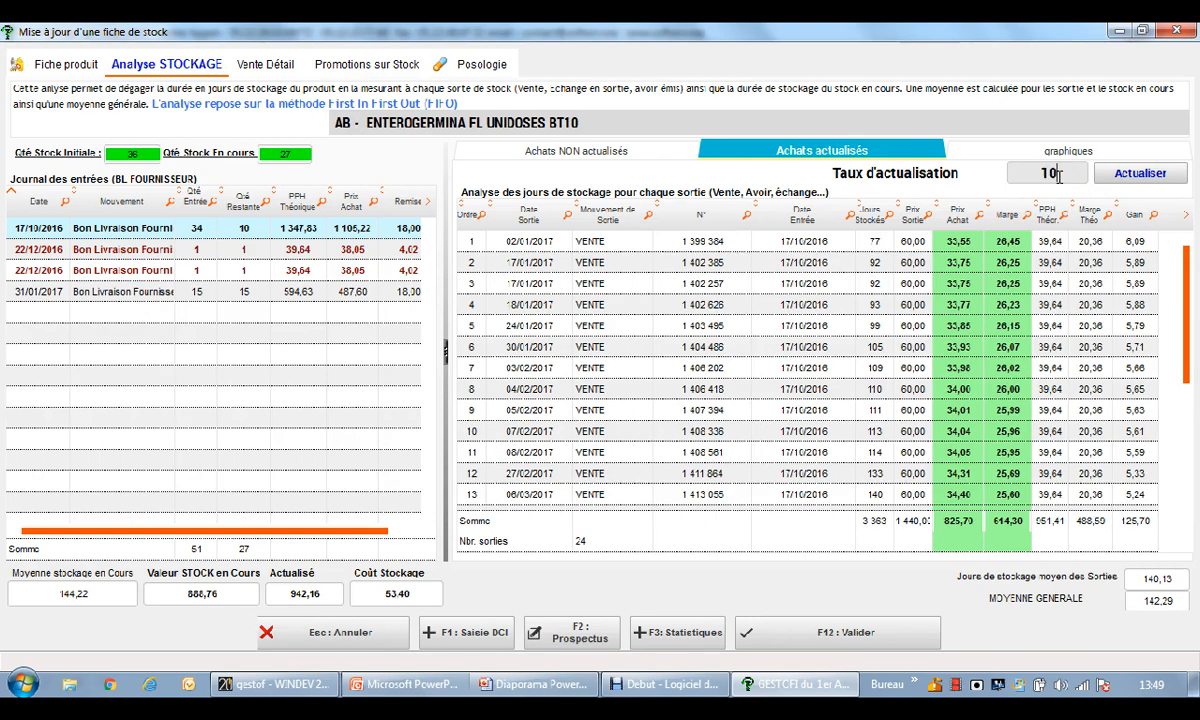
{"action": "left_click", "coordinate": [1112, 174]}
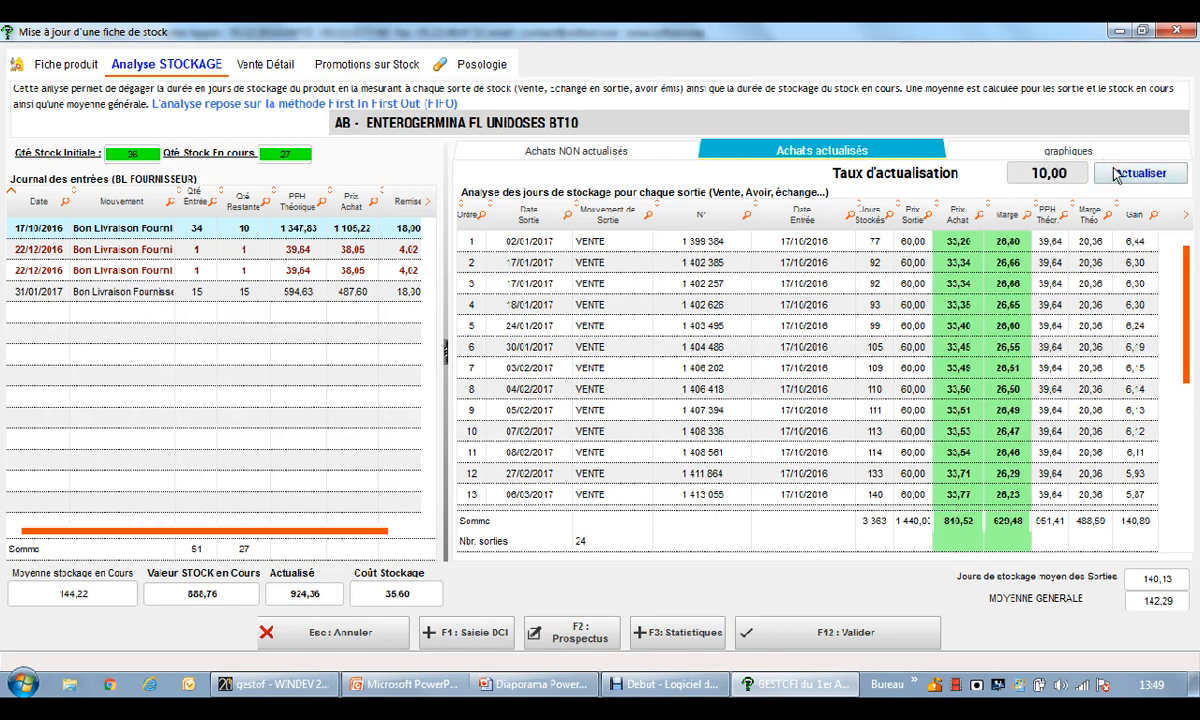
Check the first sale's discounted purchase price, margin and gain, and the current stock's value, discounted value and storage cost
{"action": "left_click", "coordinate": [805, 328]}
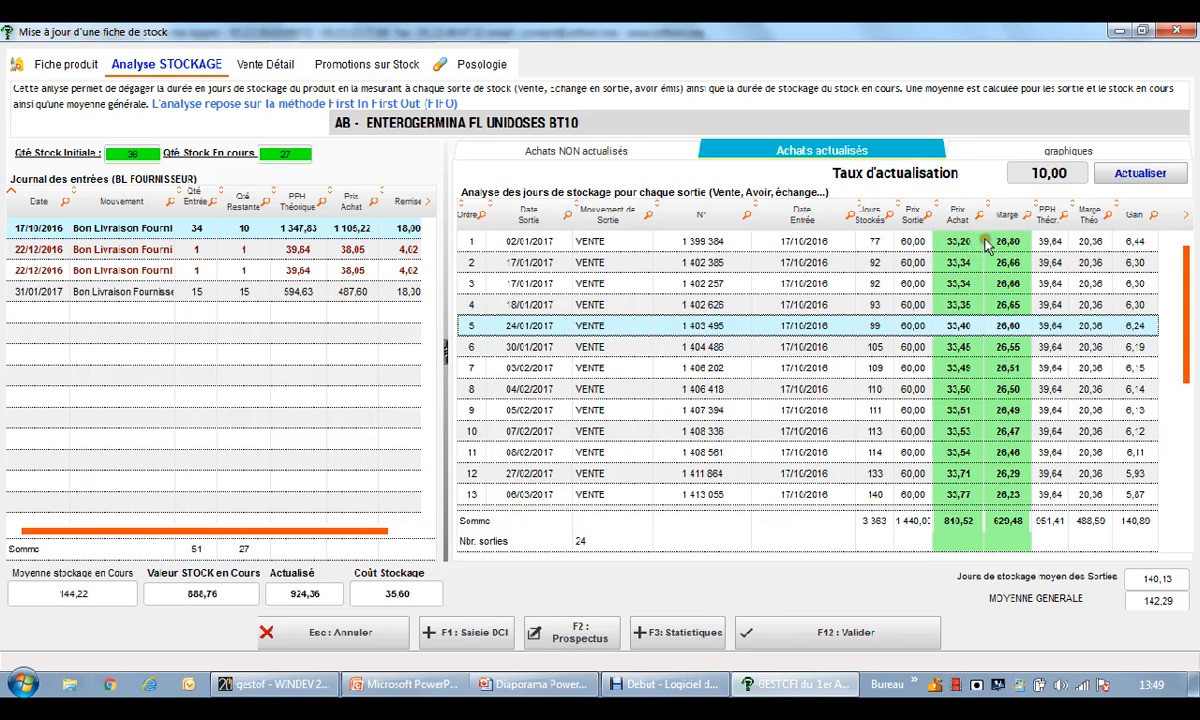
{"action": "left_click", "coordinate": [1147, 242]}
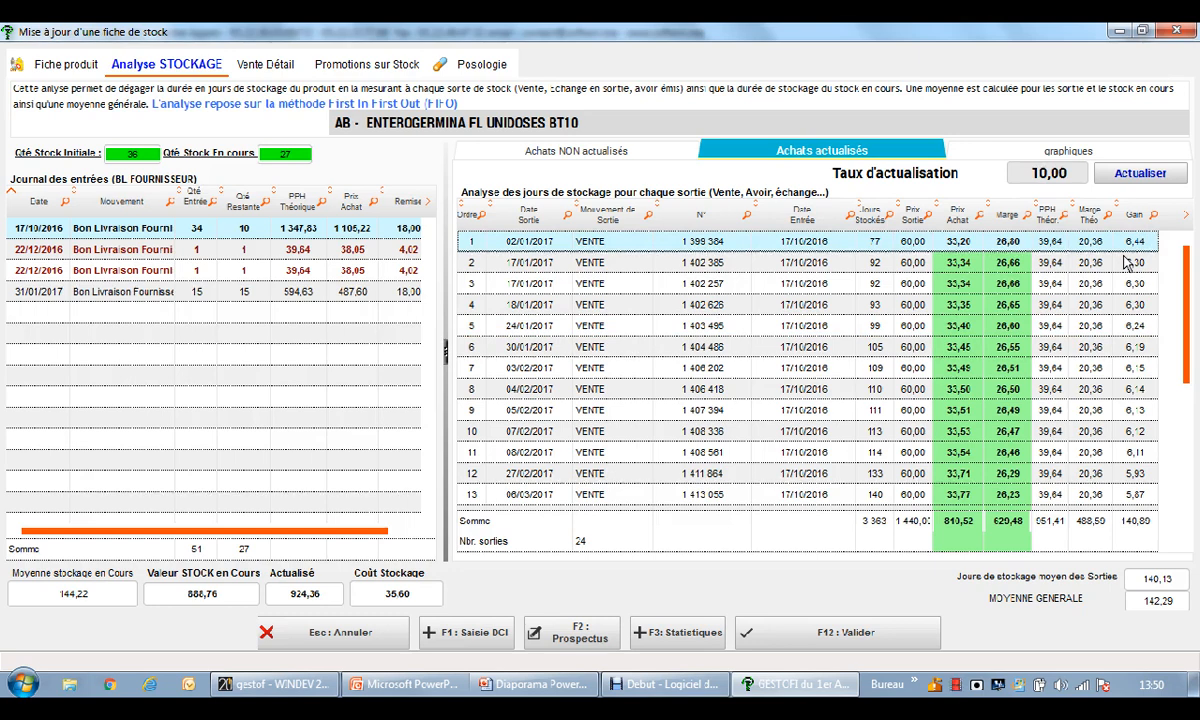
{"action": "left_click", "coordinate": [255, 294]}
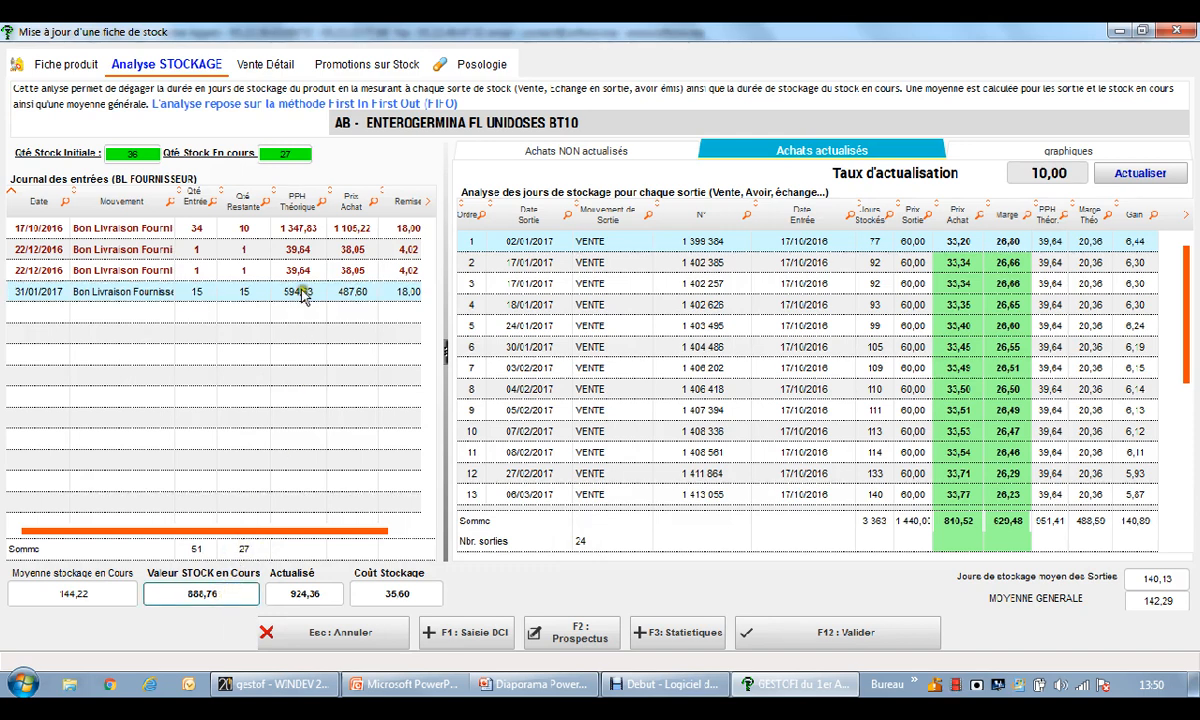
{"action": "left_click", "coordinate": [207, 592]}
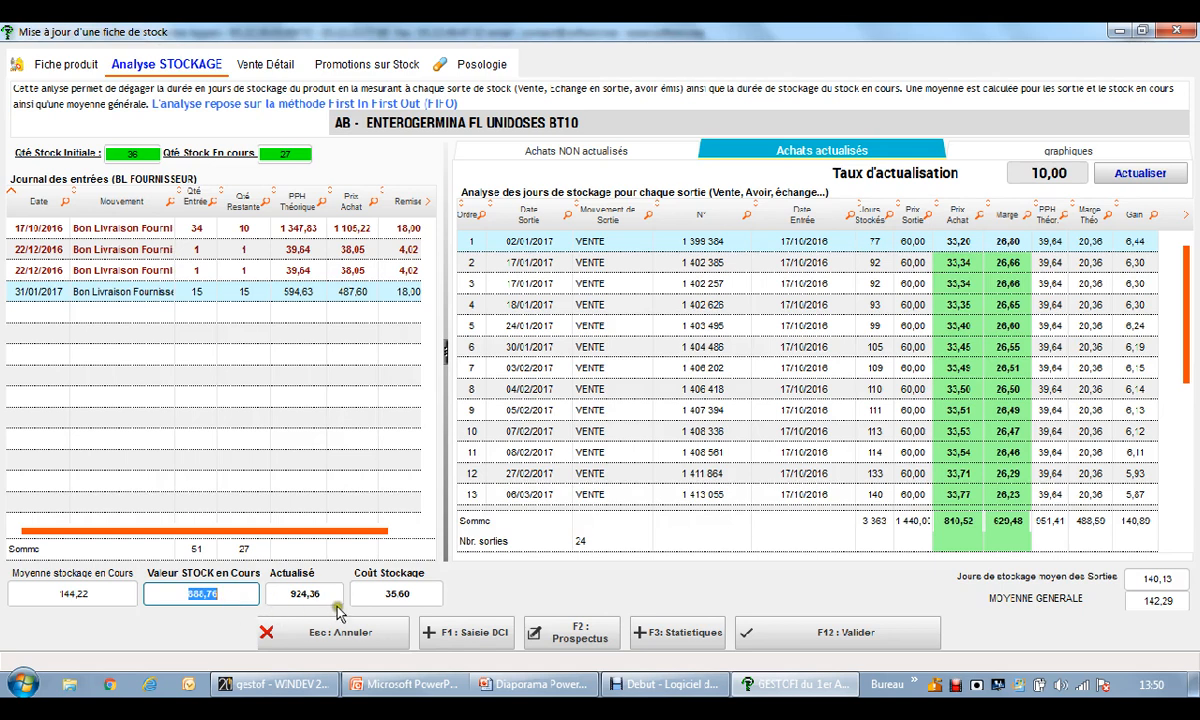
{"action": "left_click", "coordinate": [393, 593]}
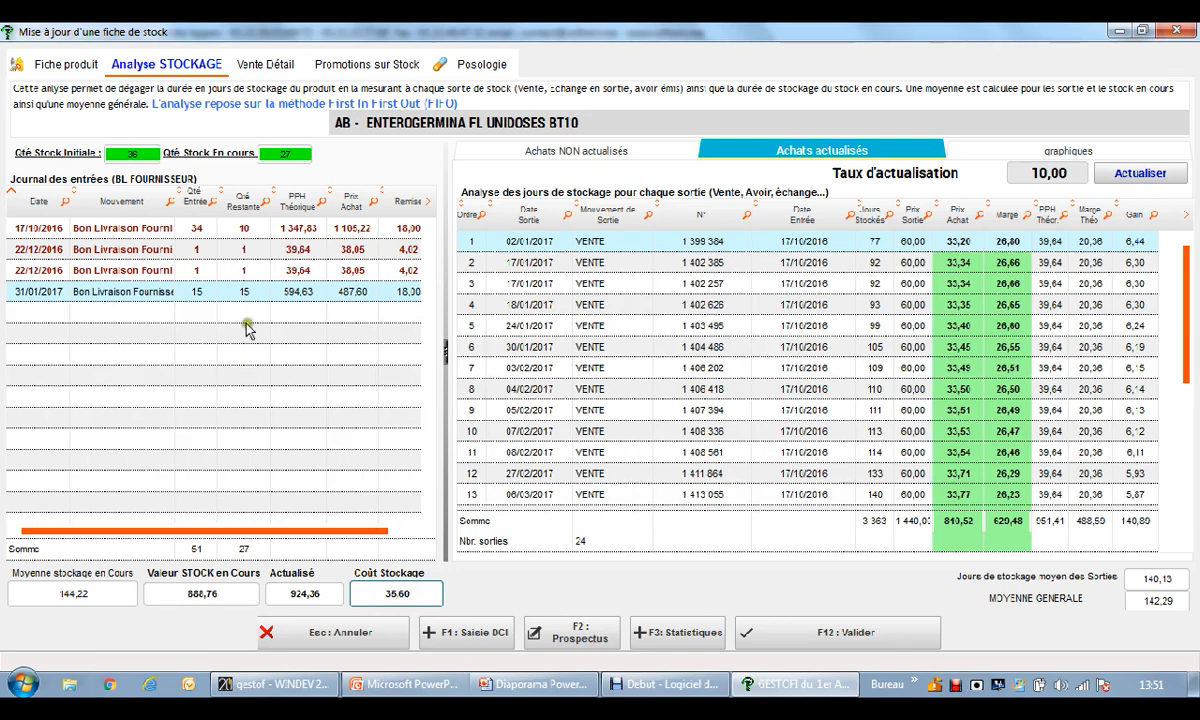
Compare the supplier discounts (Remise) across the stock entries from 17/10/2016 to 31/01/2017 with the total gain on sales
{"action": "left_click", "coordinate": [292, 269]}
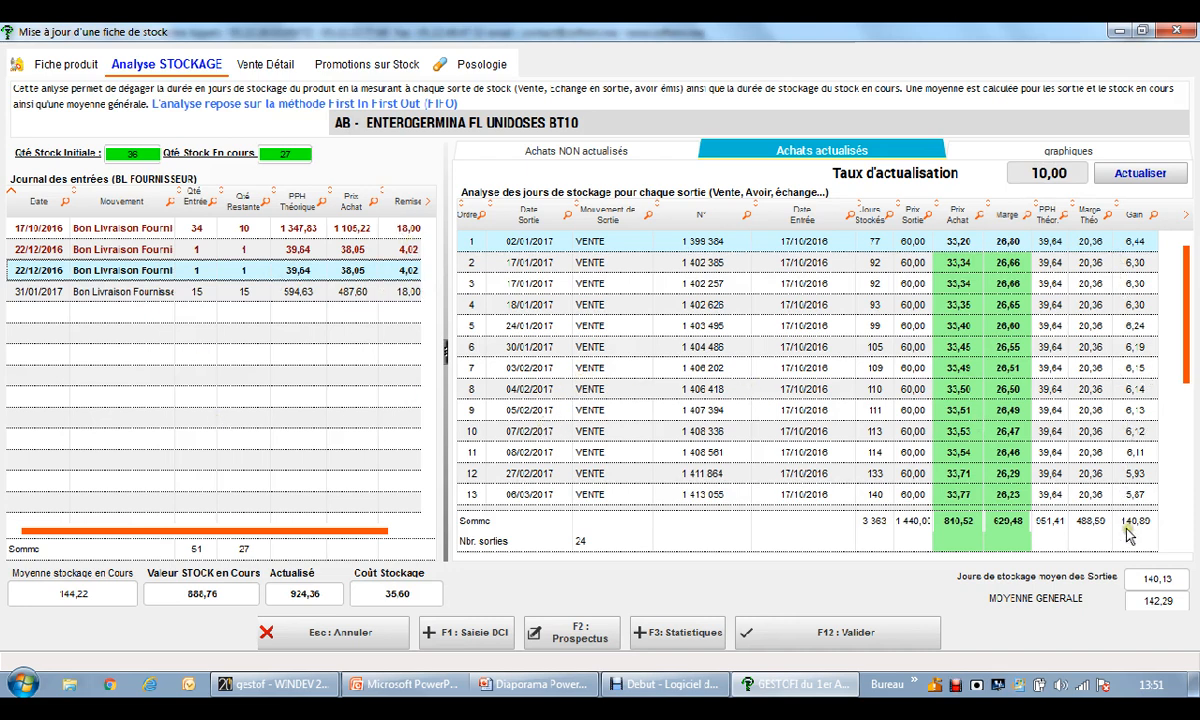
{"action": "left_click", "coordinate": [410, 228]}
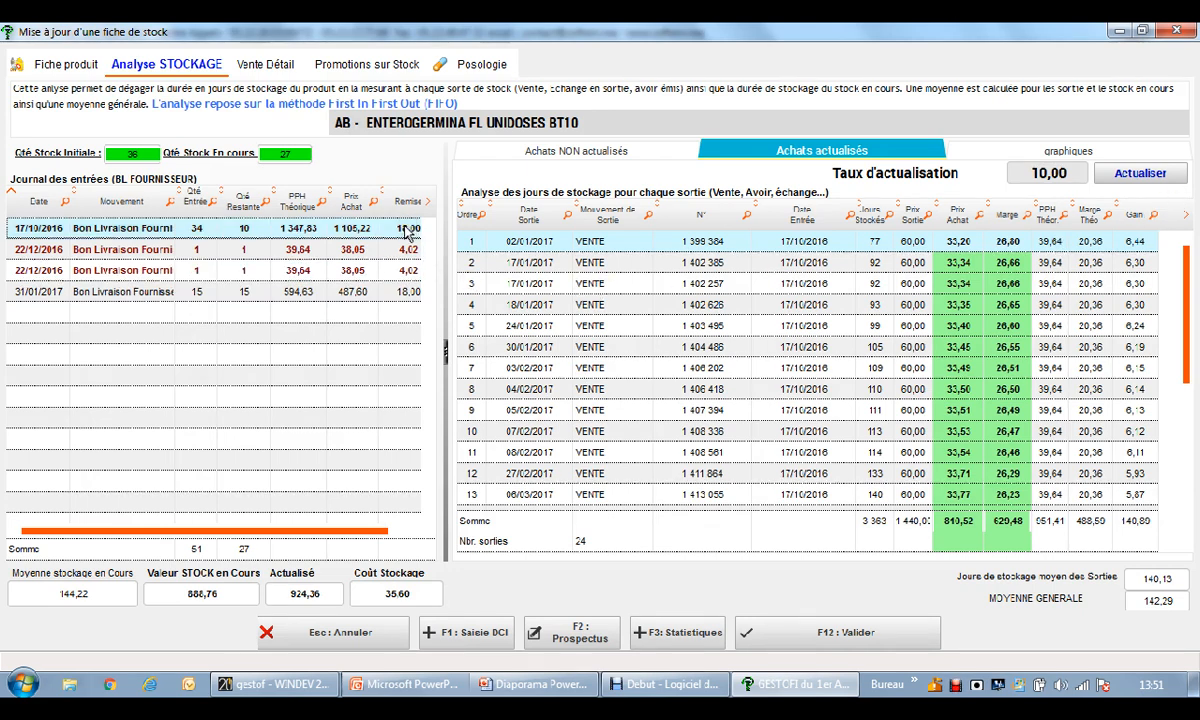
{"action": "left_click", "coordinate": [403, 249]}
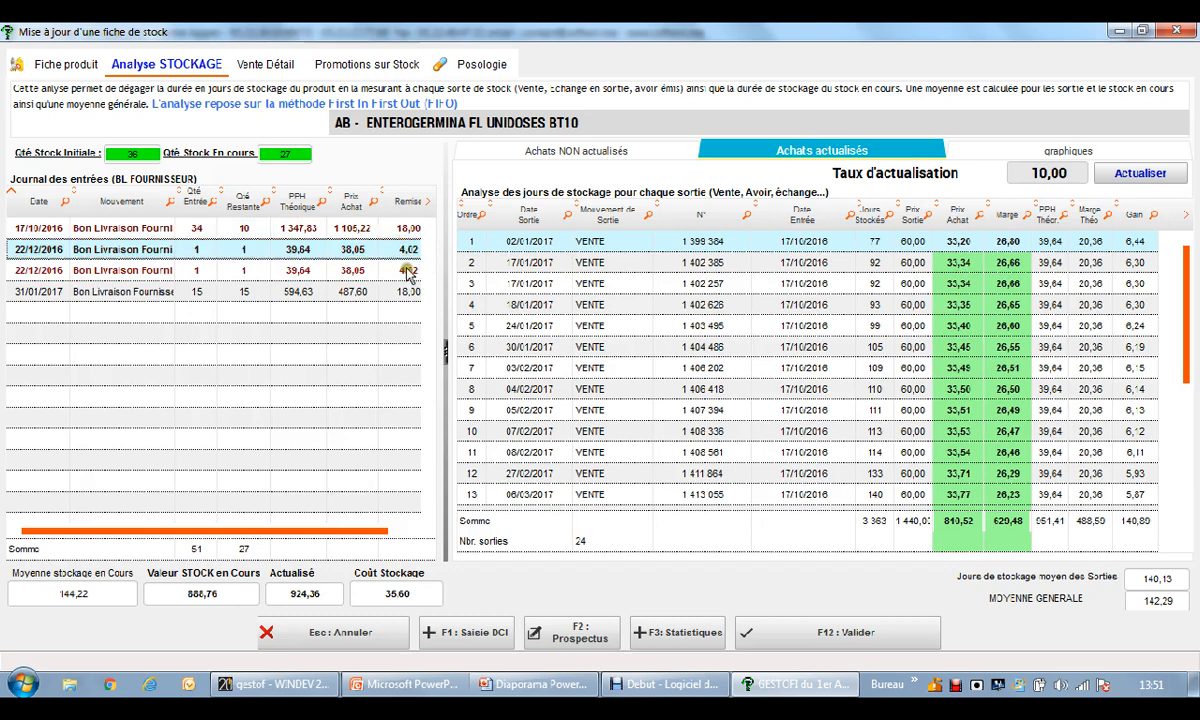
{"action": "left_click", "coordinate": [403, 291]}
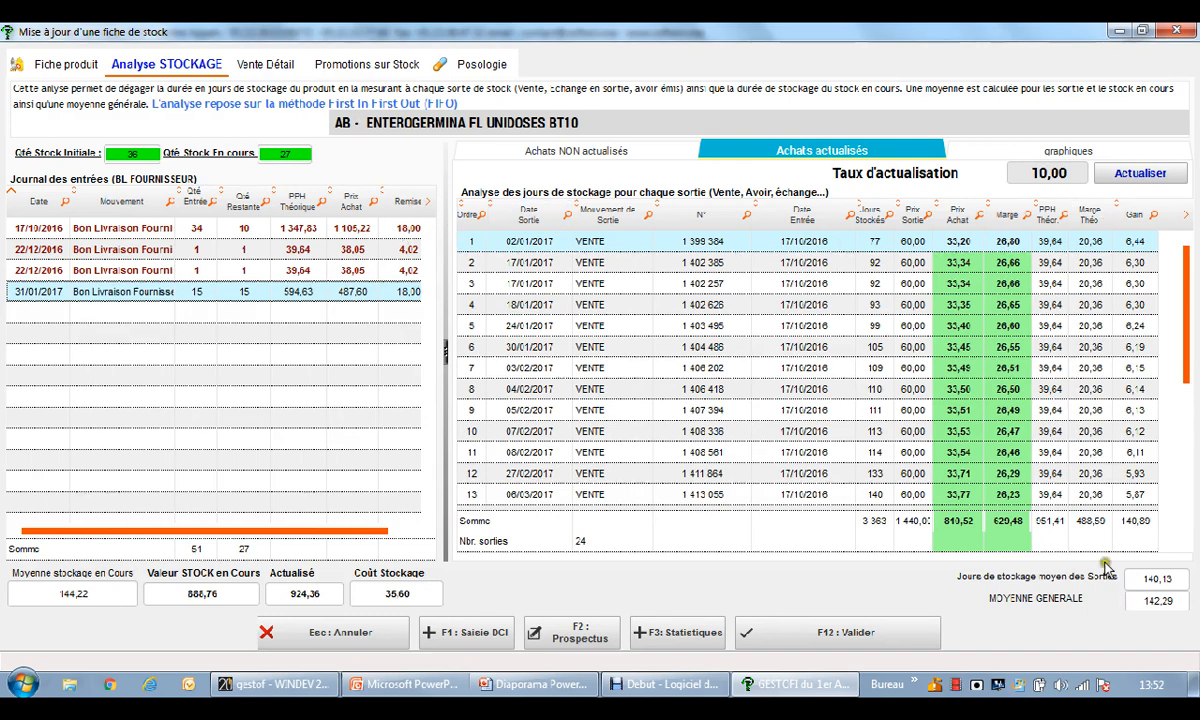
Examine the discount and remaining quantity of the two single-unit entries dated 22/12/2016
{"action": "left_click", "coordinate": [366, 249]}
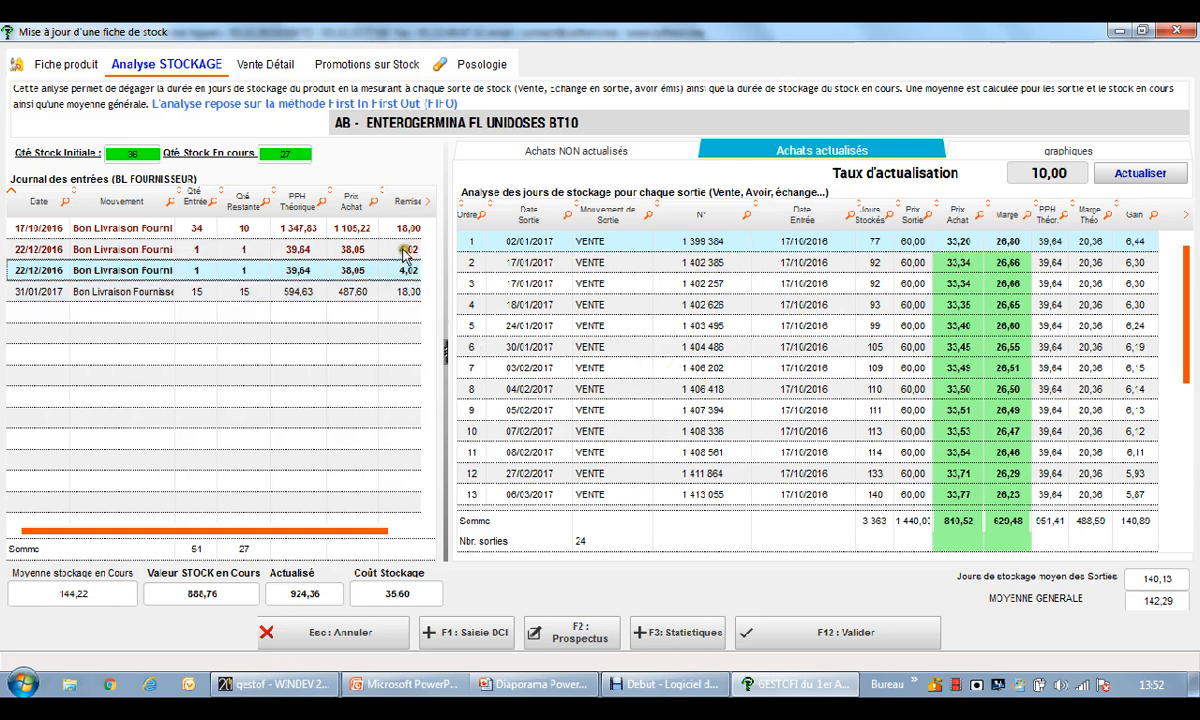
{"action": "left_click", "coordinate": [260, 249]}
{"action": "left_click", "coordinate": [239, 270]}
{"action": "left_click", "coordinate": [238, 250]}
{"action": "left_click", "coordinate": [244, 270]}
{"action": "left_click", "coordinate": [246, 249]}
{"action": "left_click", "coordinate": [246, 270]}
{"action": "left_click", "coordinate": [244, 247]}
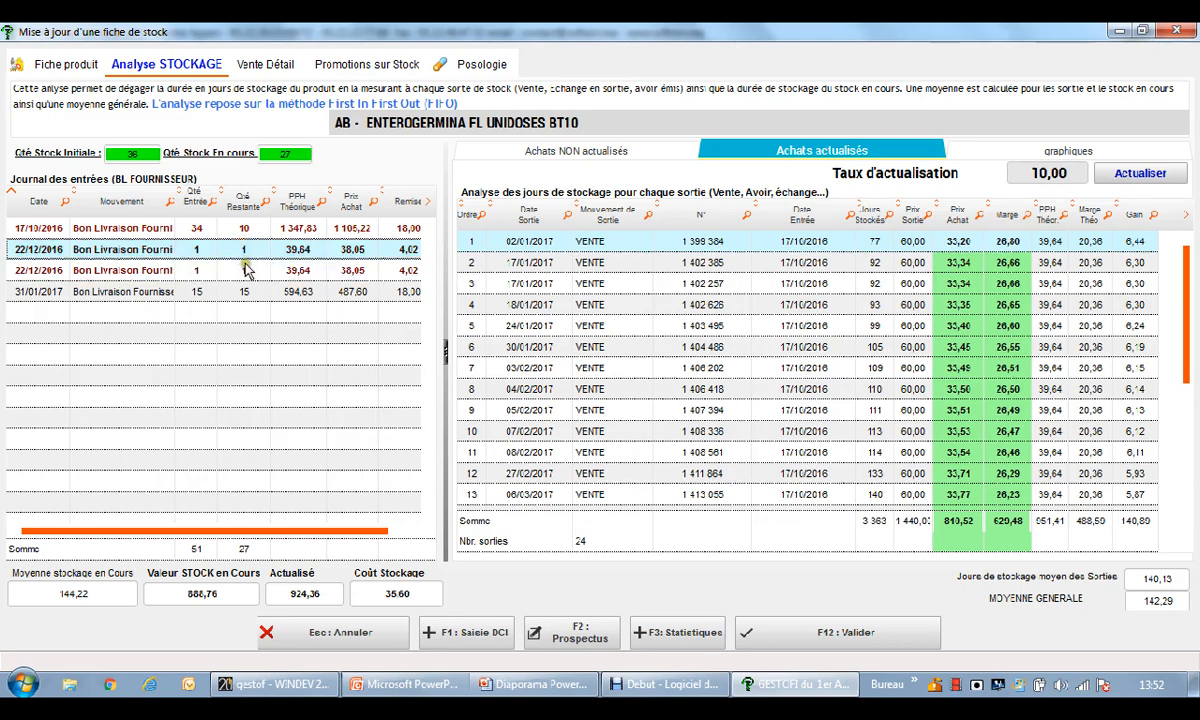
{"action": "left_click", "coordinate": [245, 264]}
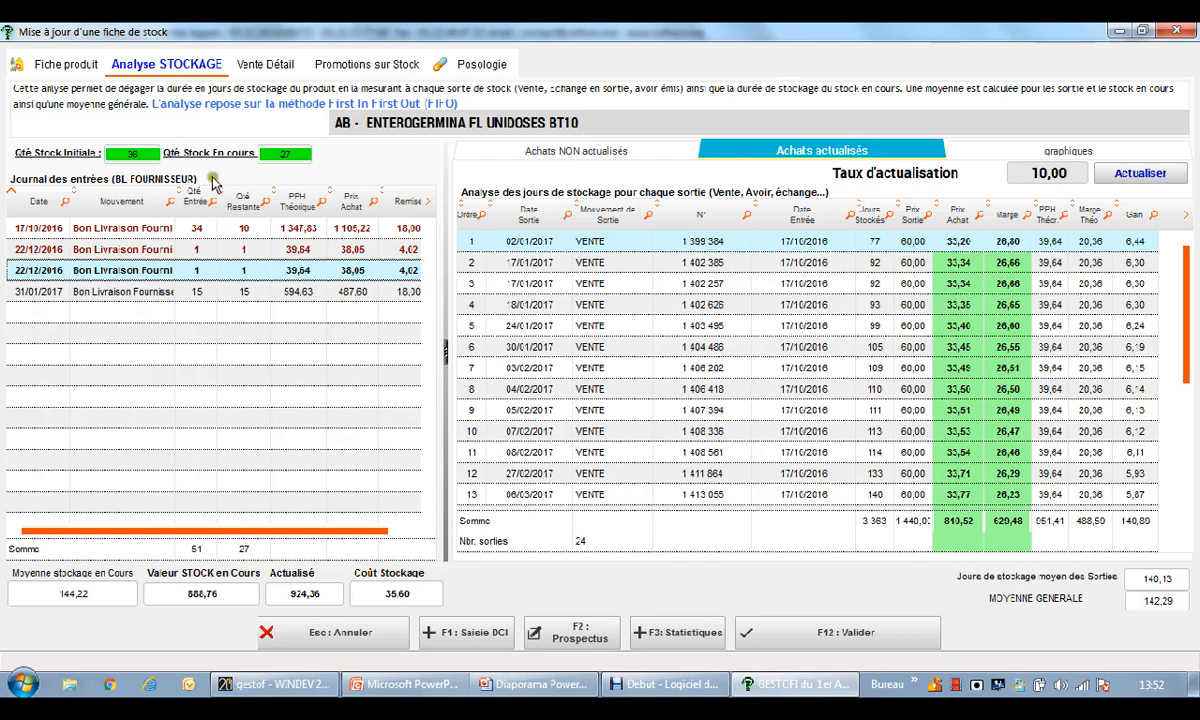
Leave the Enterogermina record without saving and look up DUCRAY ICTYANE CR PM by searching for "DUCRAY IC"
{"action": "left_click", "coordinate": [72, 60]}
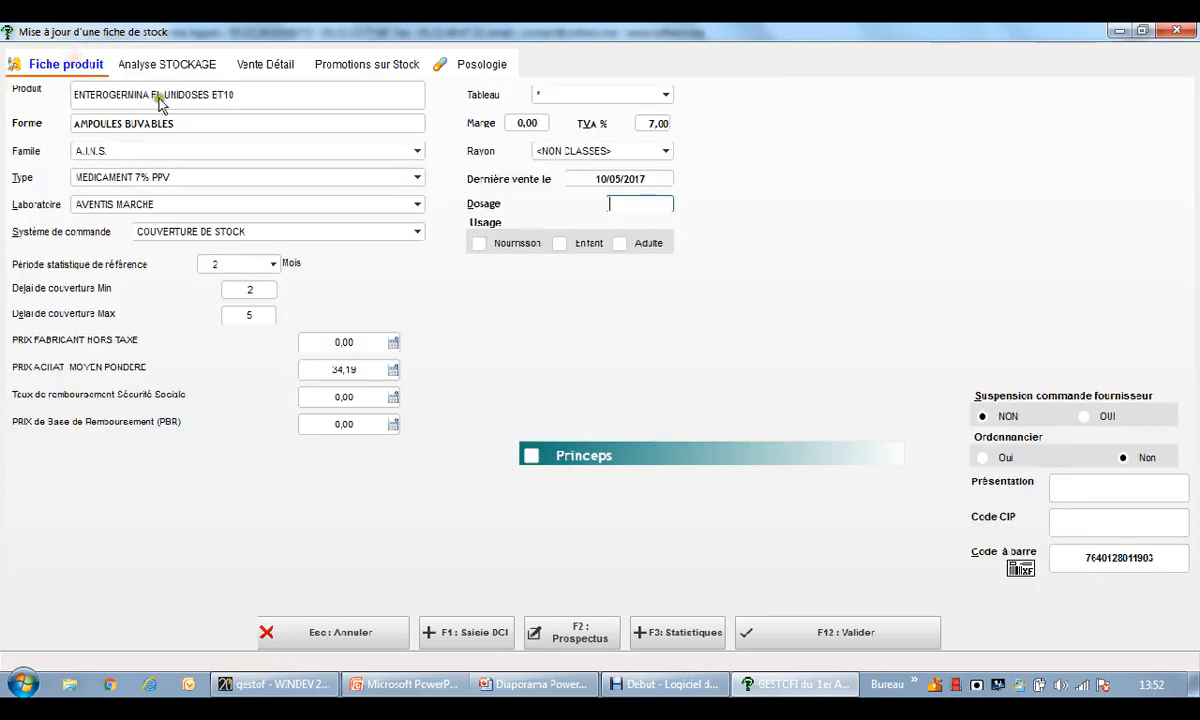
{"action": "left_click", "coordinate": [362, 640]}
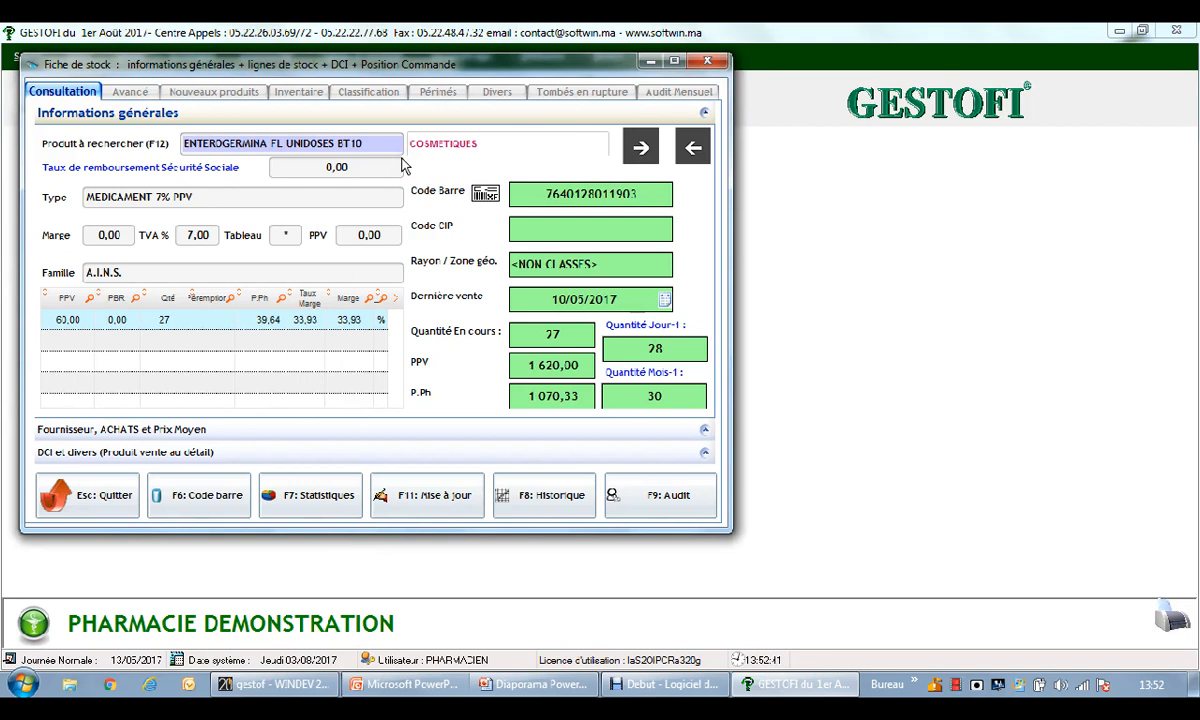
{"action": "double_click", "coordinate": [308, 143]}
{"action": "triple_click", "coordinate": [310, 143]}
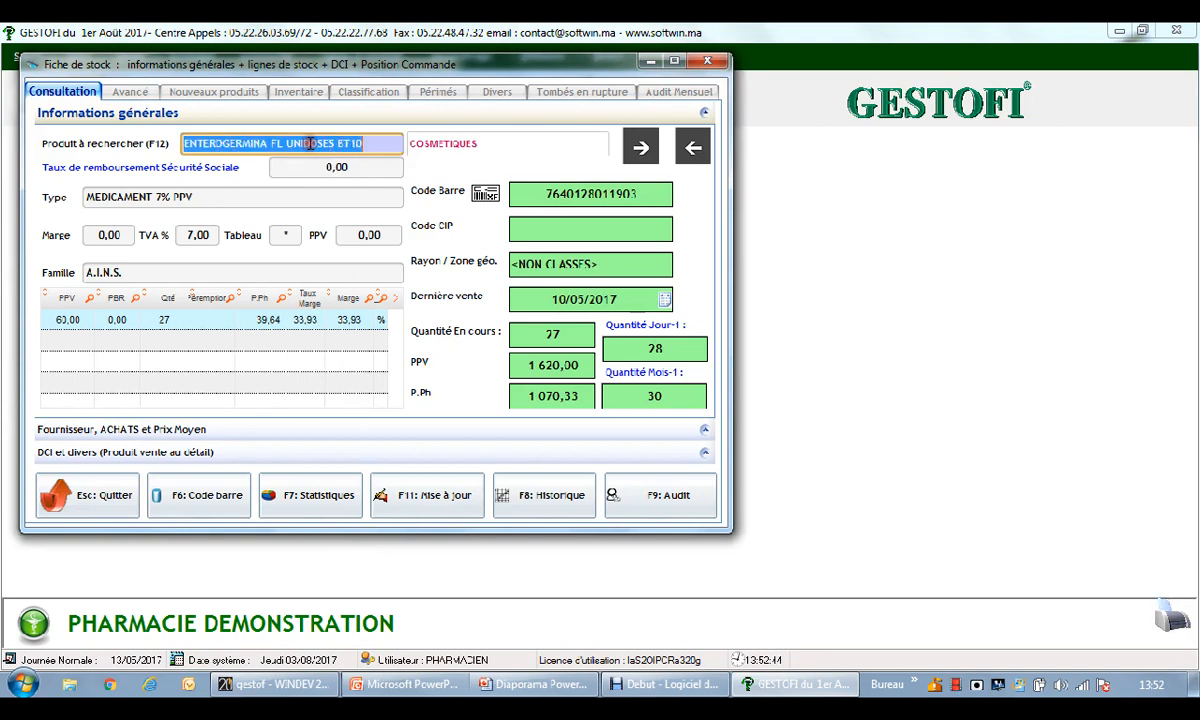
{"action": "type", "text": "DUCRAY"}
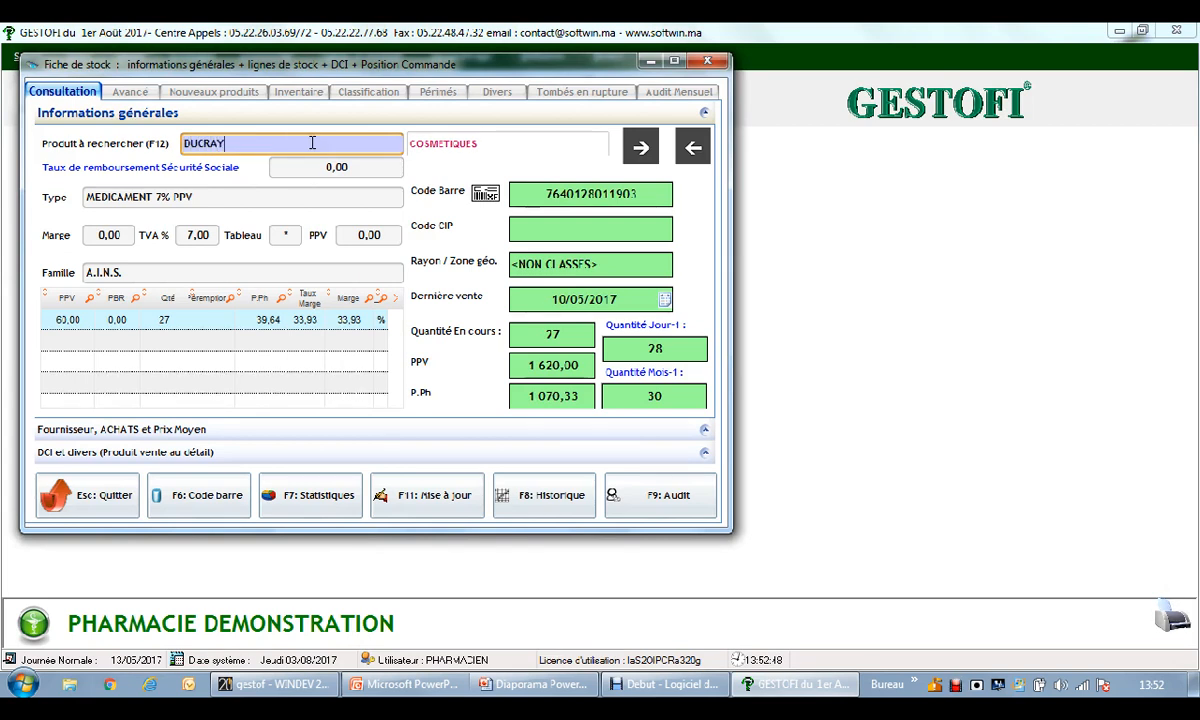
{"action": "type", "text": " IC"}
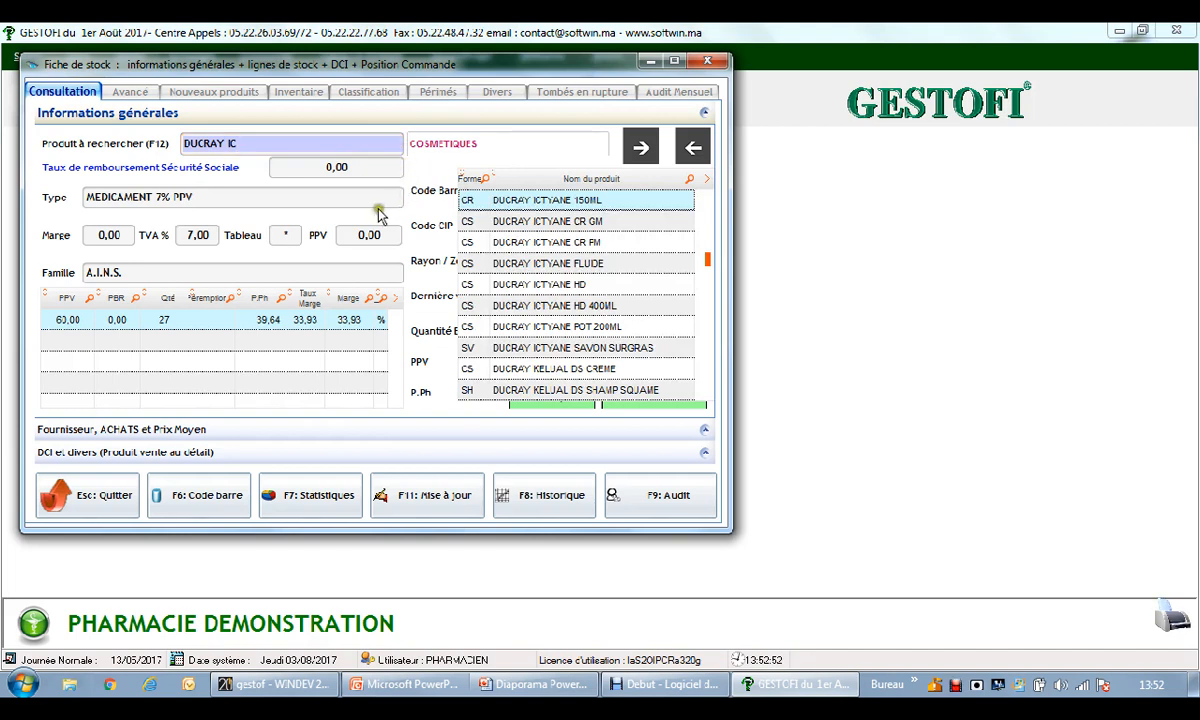
{"action": "left_click", "coordinate": [607, 242]}
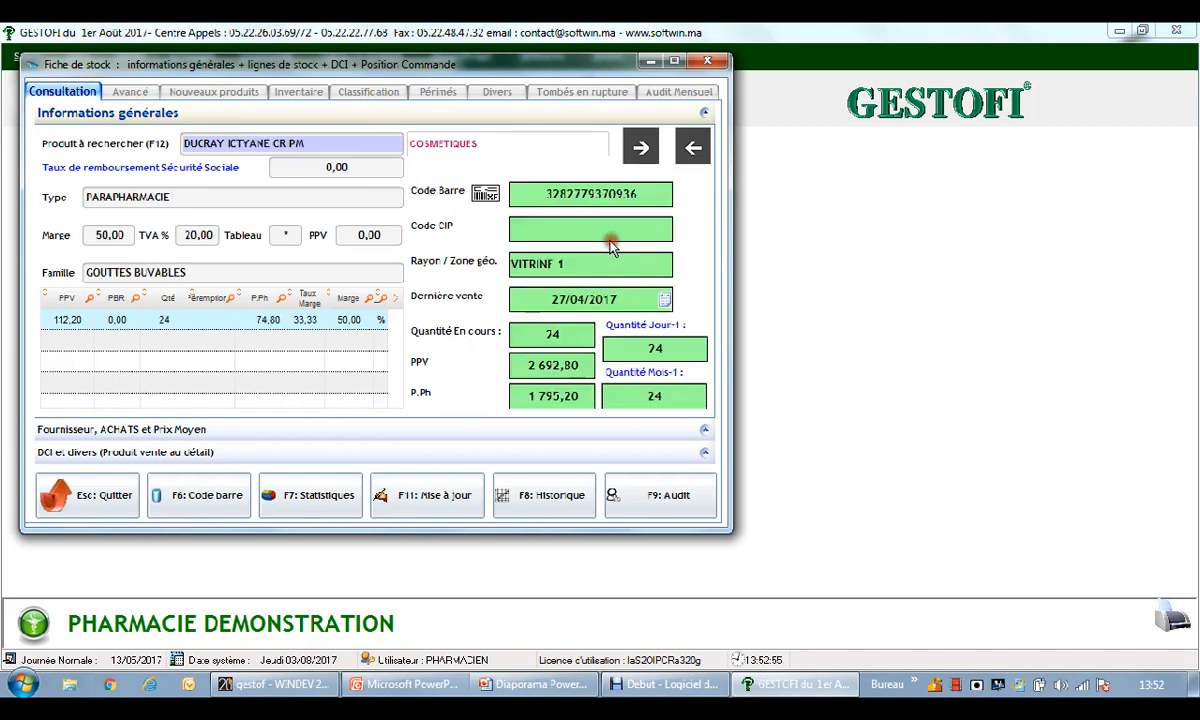
Open the storage analysis in the DUCRAY ICTYANE CR PM update record and examine its storage-days graph and storage cost
{"action": "left_click", "coordinate": [442, 495]}
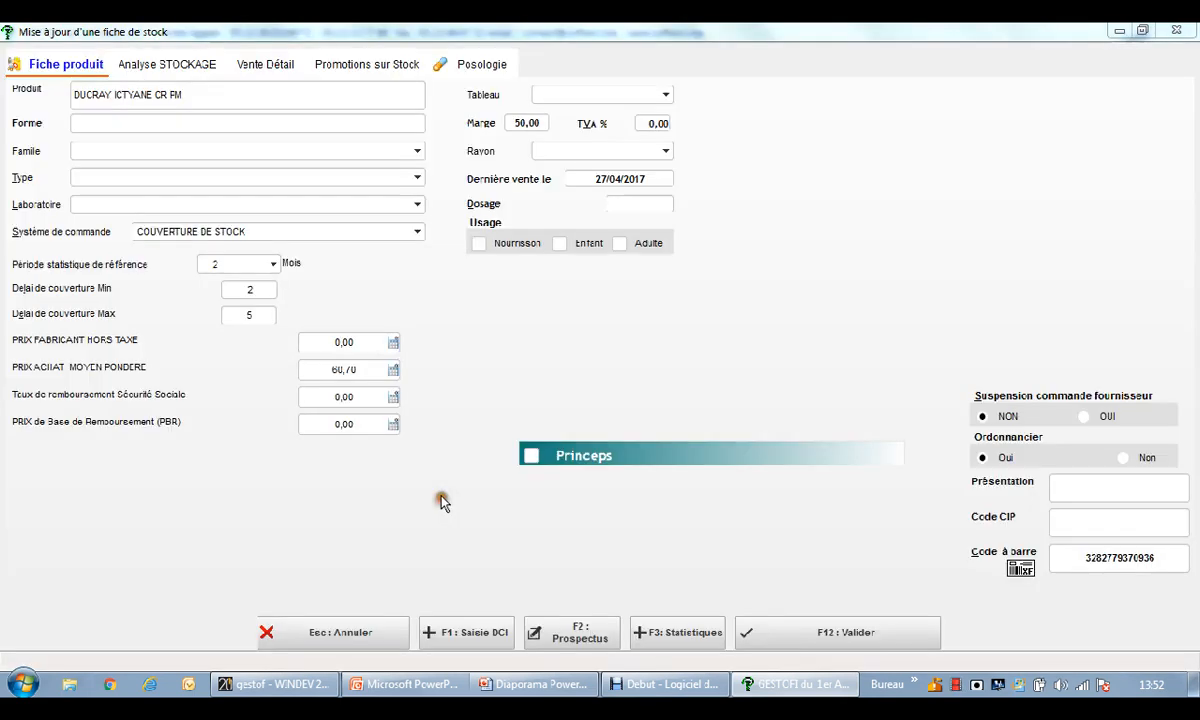
{"action": "left_click", "coordinate": [164, 62]}
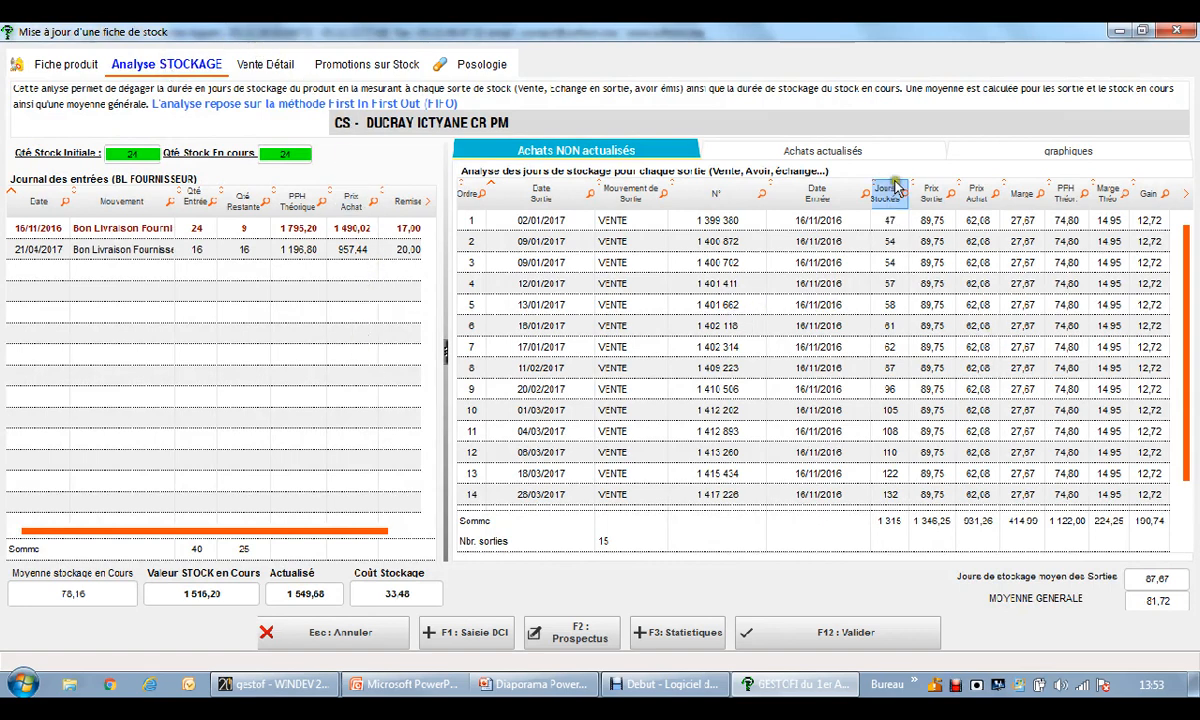
{"action": "left_click", "coordinate": [1017, 156]}
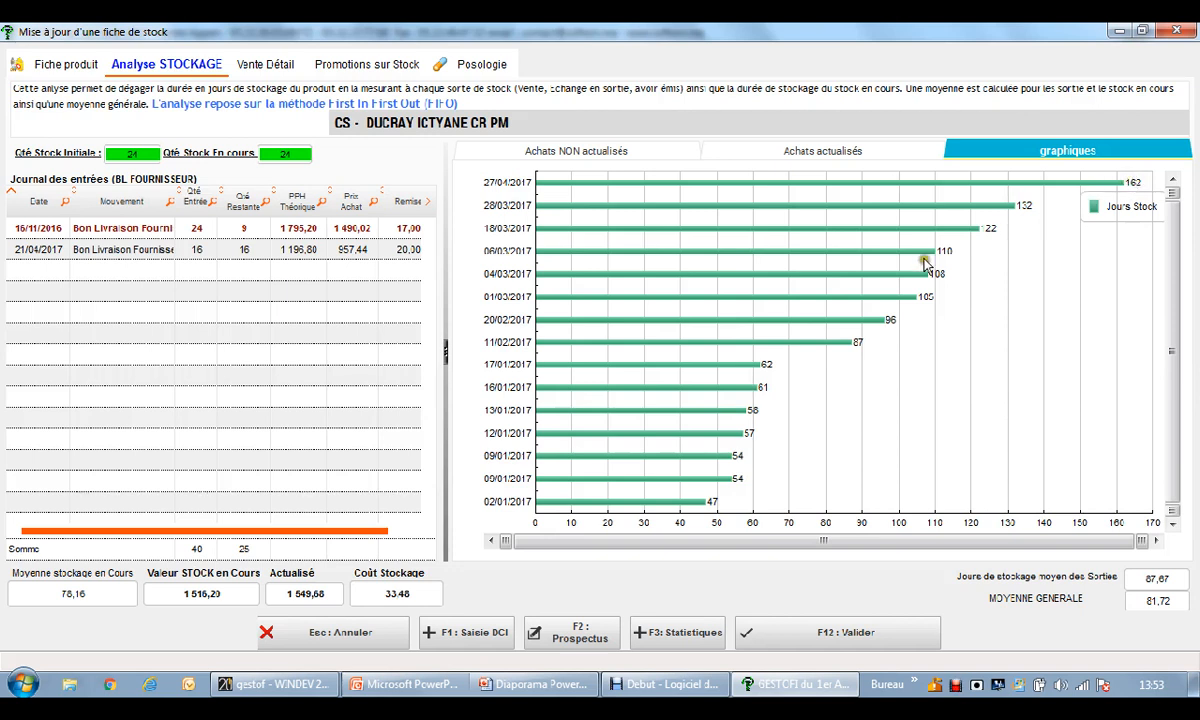
{"action": "left_click", "coordinate": [418, 594]}
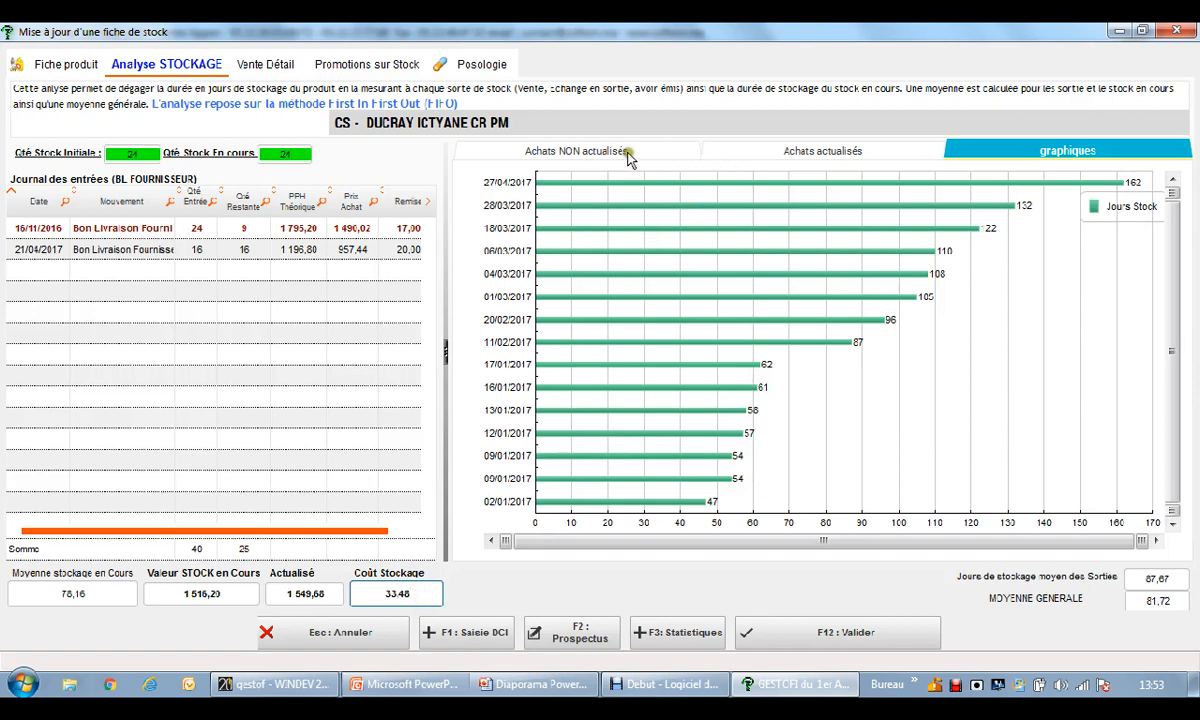
Check the total gain on non-discounted purchases and the 21/04/2017 entry's discount, and close the product record and stock sheet
{"action": "left_click", "coordinate": [575, 145]}
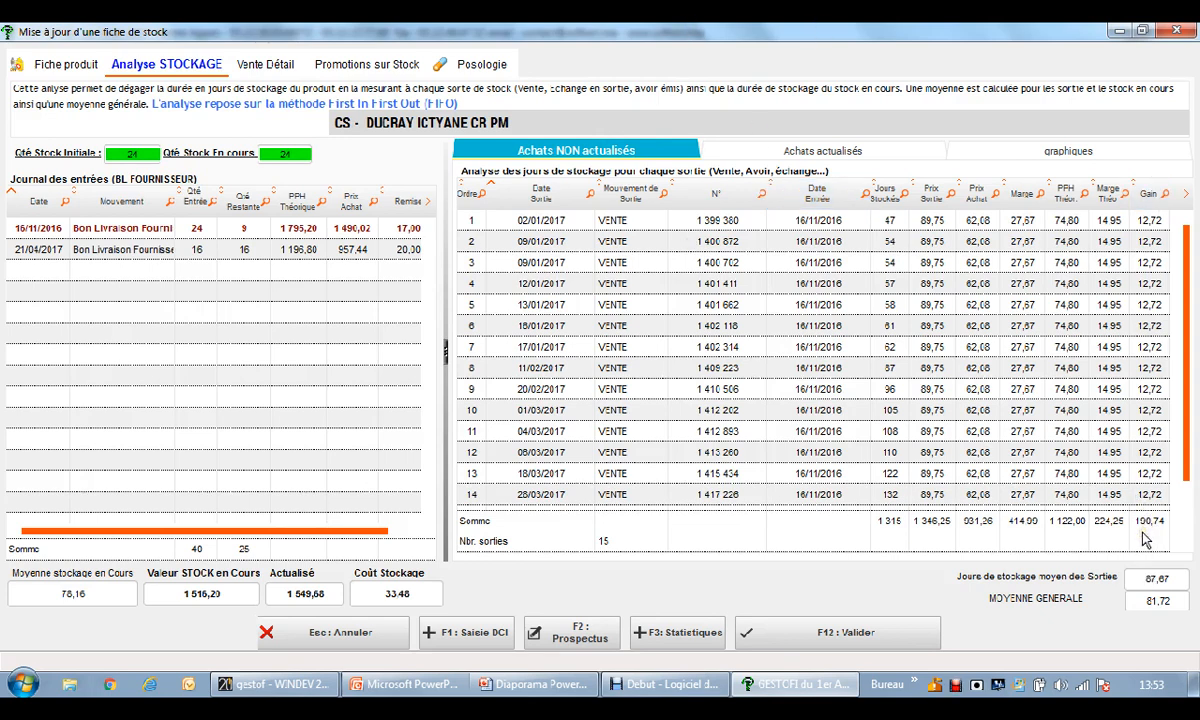
{"action": "left_click", "coordinate": [393, 250]}
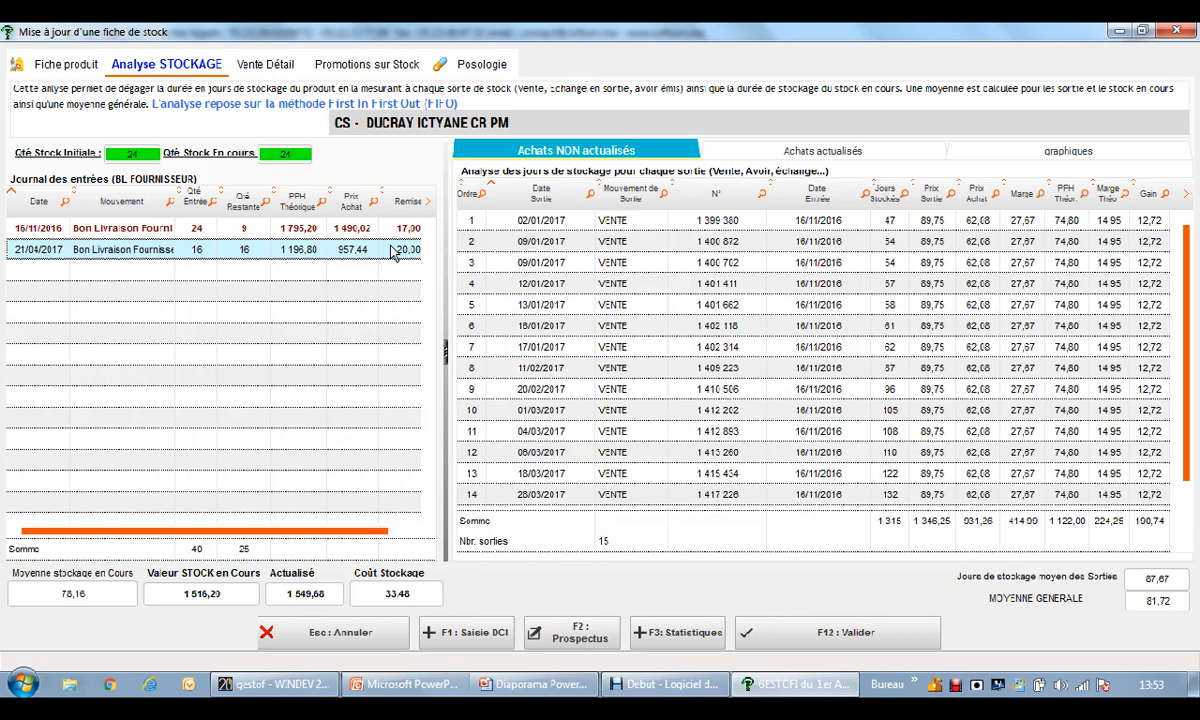
{"action": "left_click", "coordinate": [1170, 33]}
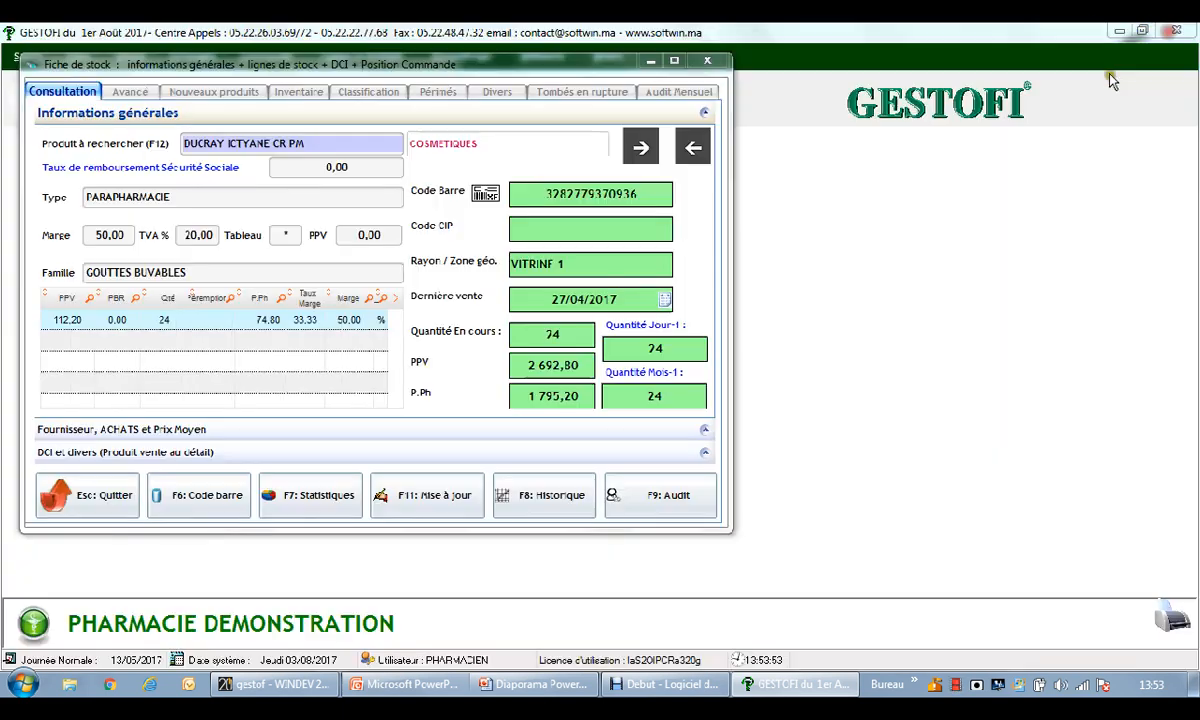
{"action": "left_click", "coordinate": [707, 65]}
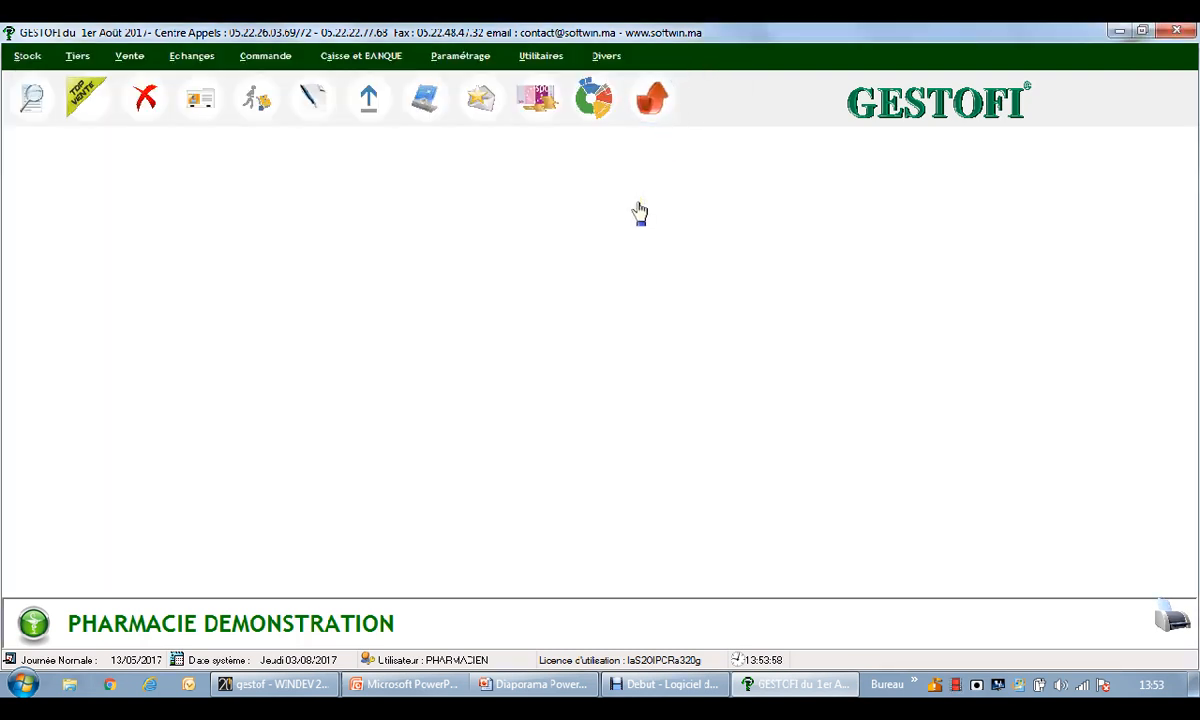